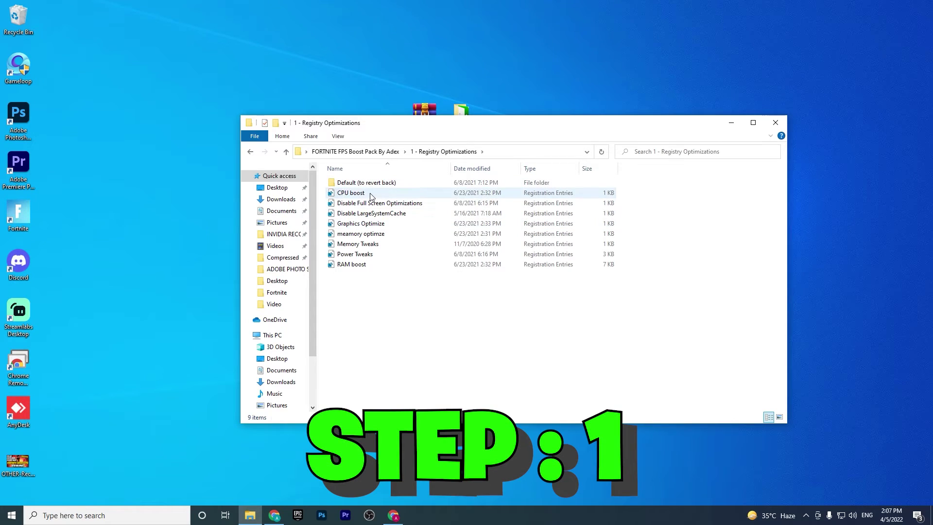
Merge the CPU boost and Disable Full Screen Optimizations files into the registry, approving the administrator and confirmation prompts.
click(464, 348)
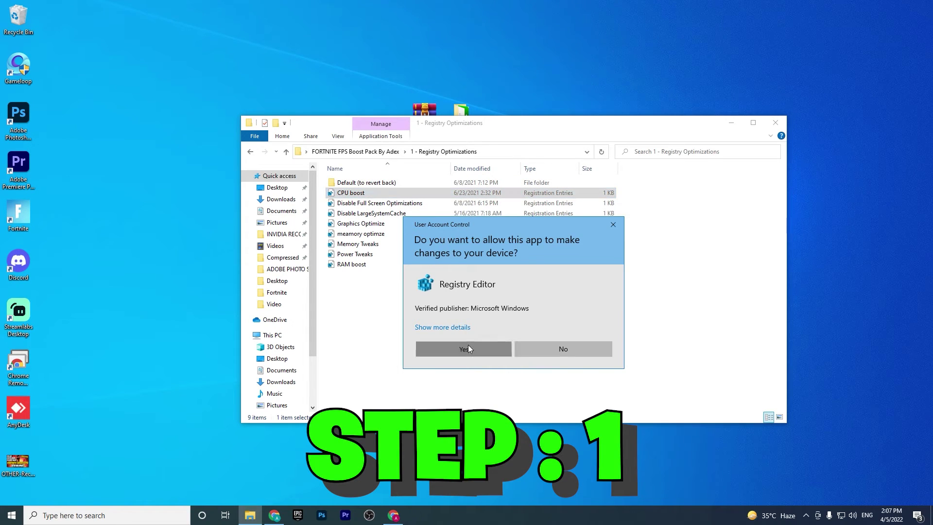
click(541, 273)
click(575, 260)
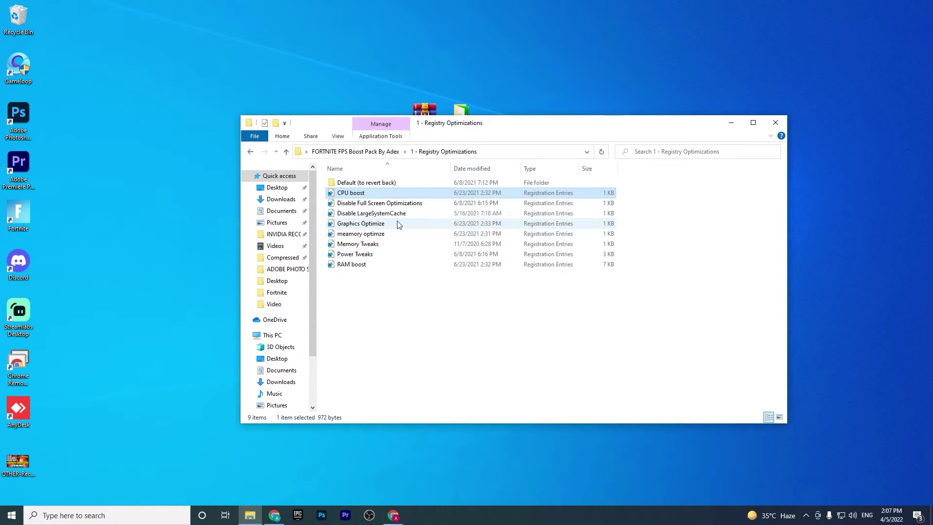
double_click(365, 203)
click(475, 341)
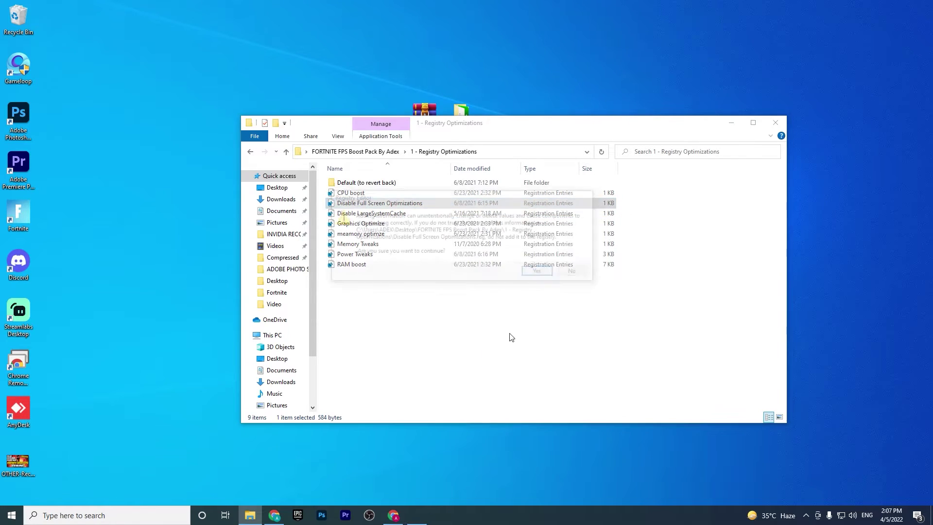
click(540, 272)
click(571, 261)
Merge the Disable LargeSystemCache and Graphics Optimize files into the registry.
double_click(371, 213)
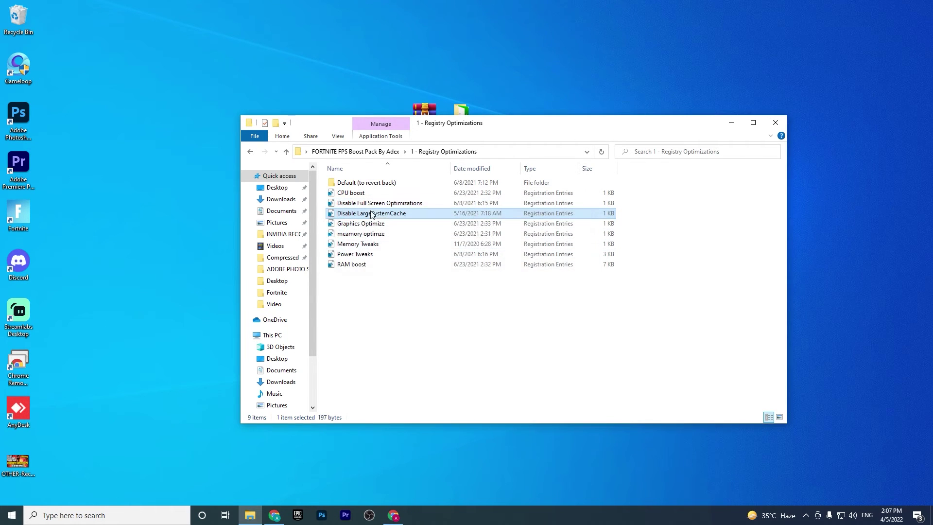
click(473, 348)
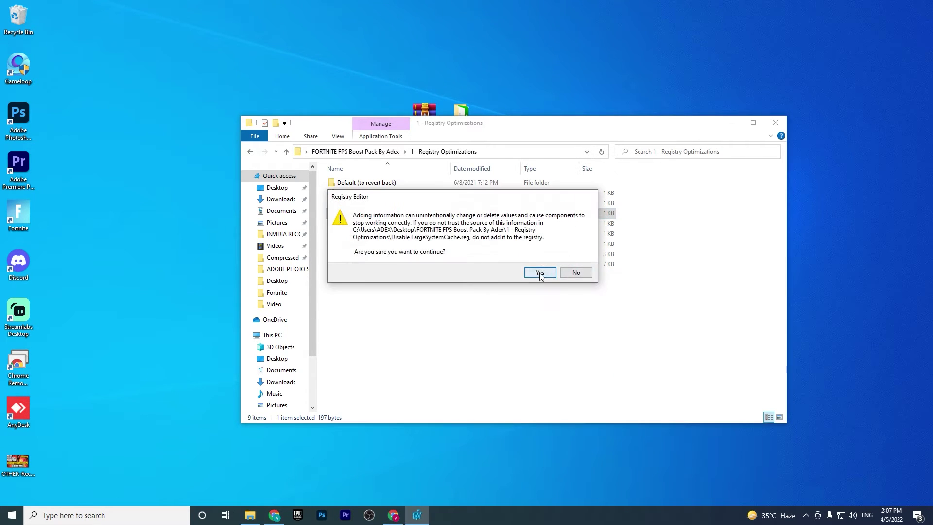
click(539, 273)
click(577, 263)
double_click(400, 224)
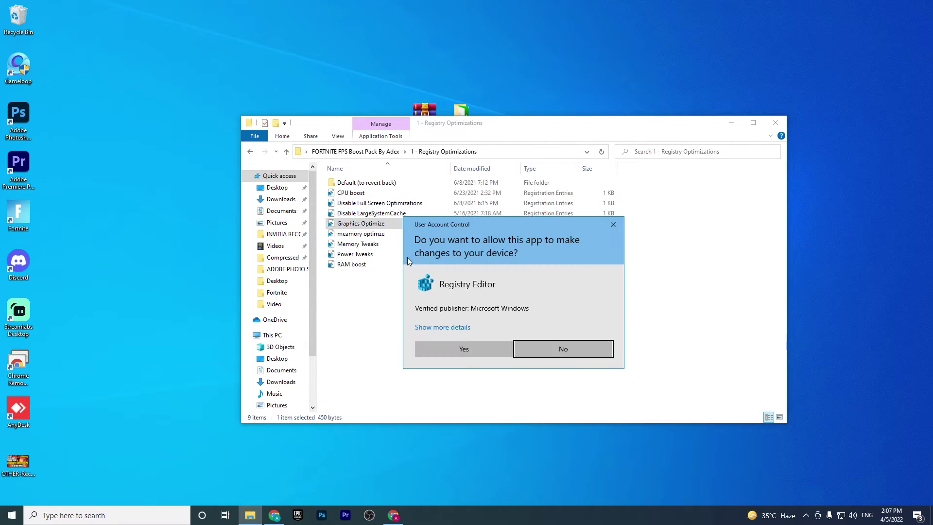
click(478, 346)
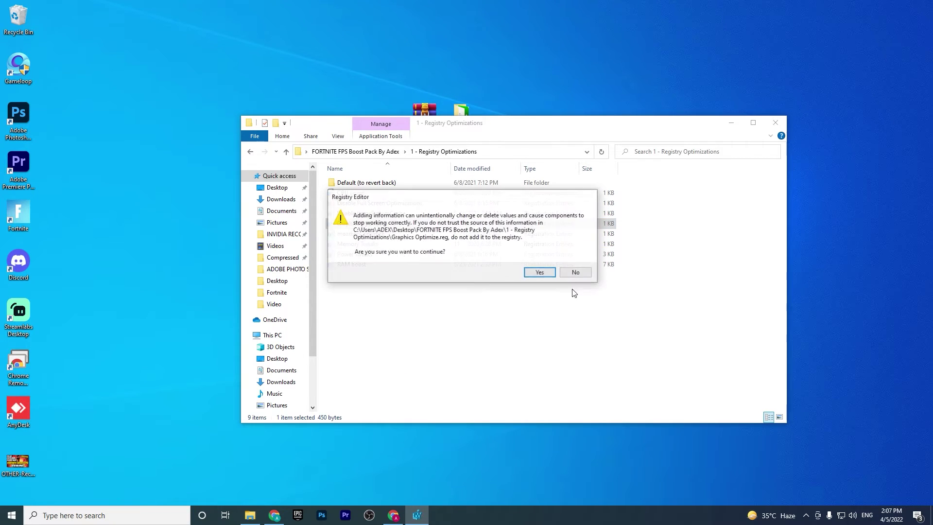
click(538, 272)
click(576, 261)
Merge the meamory optimze and Memory Tweaks files into the registry.
double_click(388, 234)
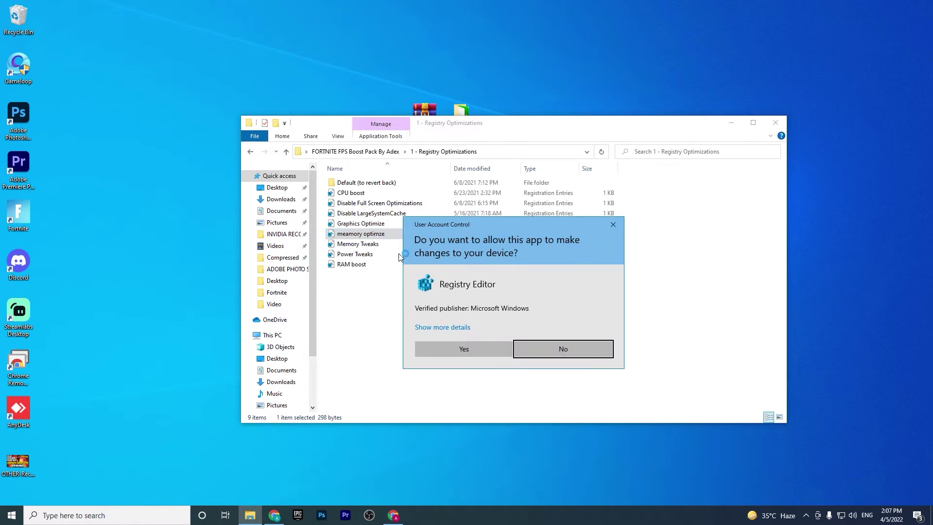
click(472, 346)
click(554, 272)
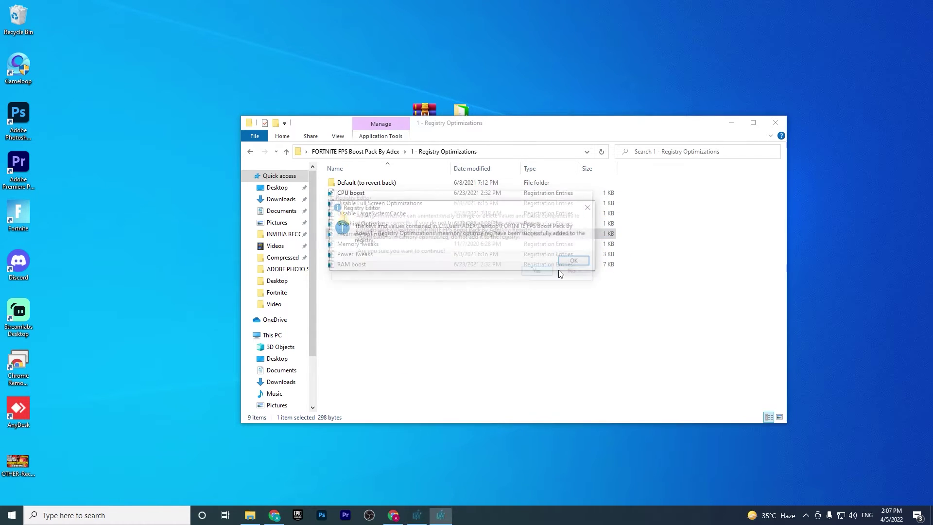
click(576, 262)
double_click(381, 245)
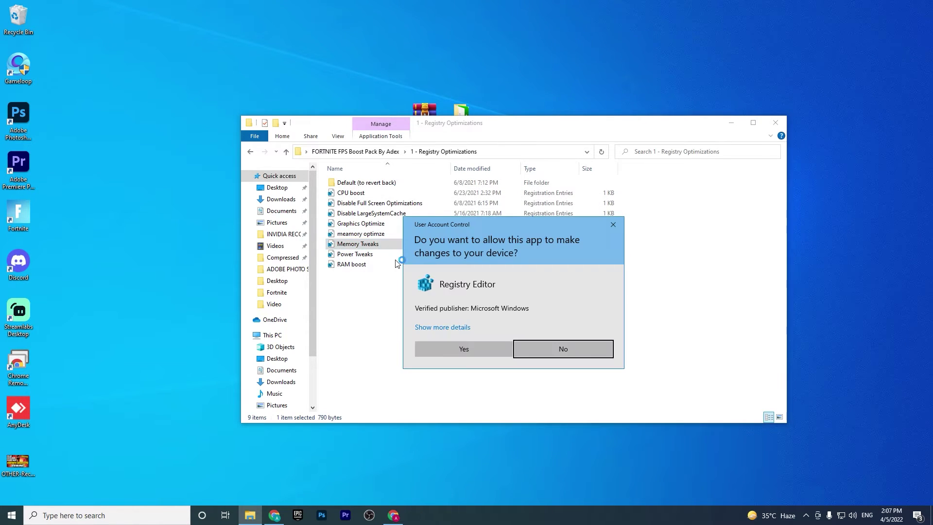
click(464, 347)
click(537, 273)
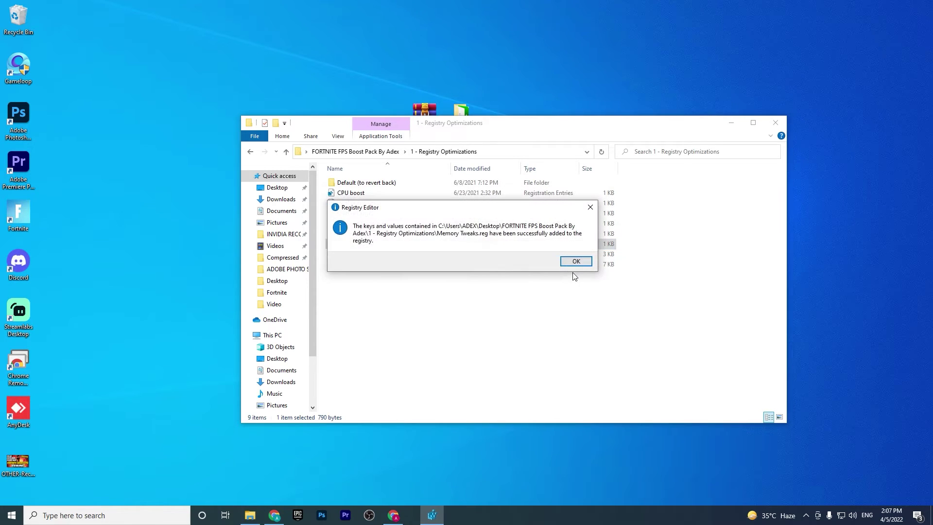
click(576, 261)
Merge the Power Tweaks and RAM boost files into the registry.
double_click(378, 254)
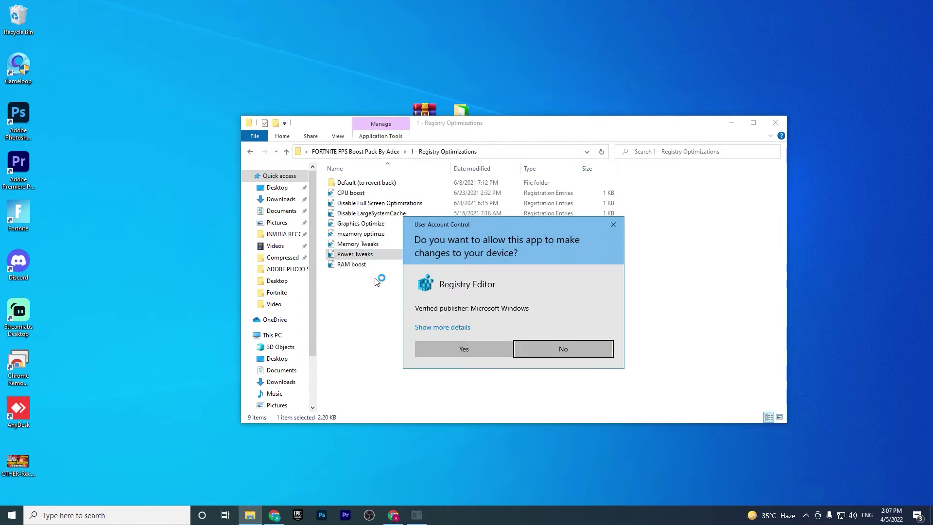
click(457, 346)
click(537, 272)
click(575, 263)
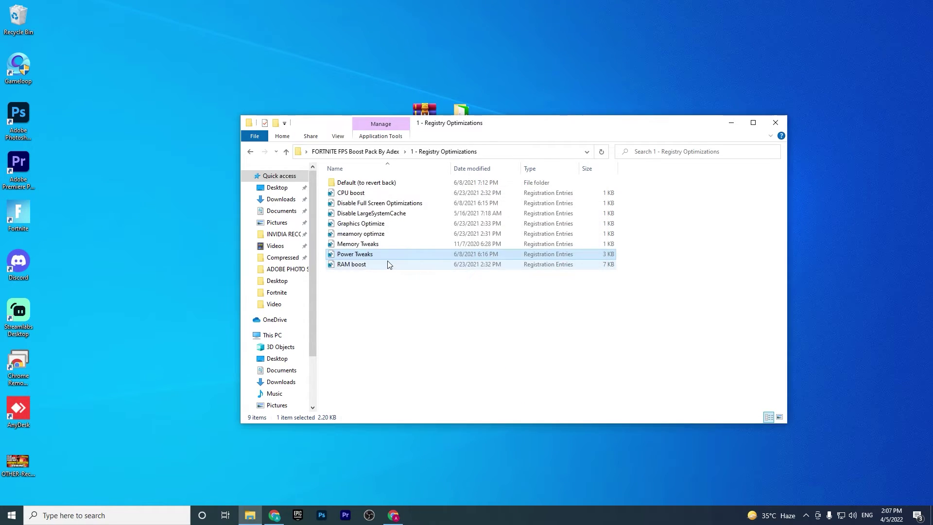
double_click(386, 263)
click(483, 348)
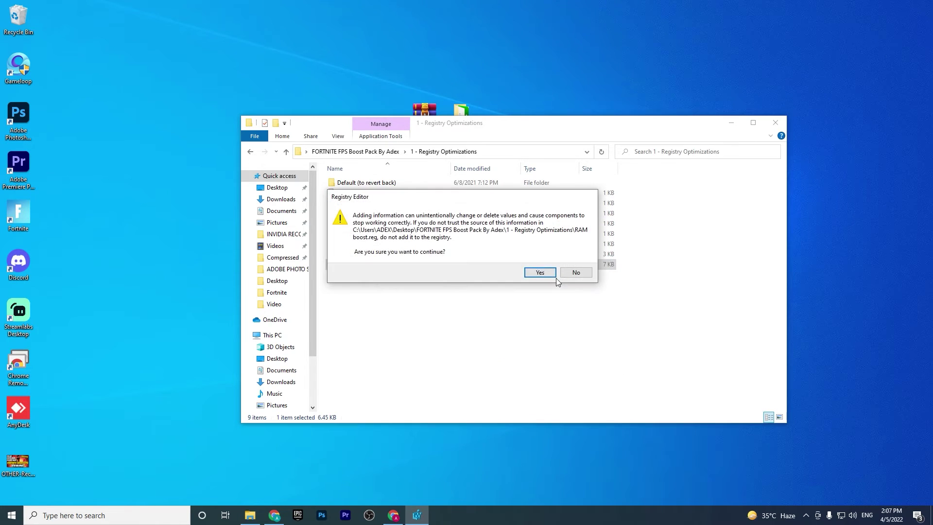
click(540, 272)
click(574, 263)
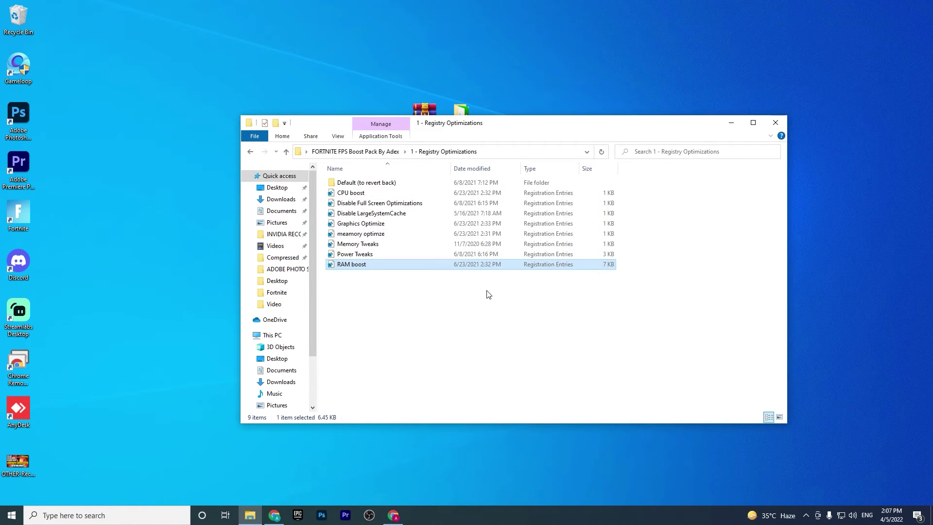
Merge the NVIDIA Thread Priority file from the 2 - GPU Tweaks folder into the registry.
key(alt+Up)
double_click(364, 194)
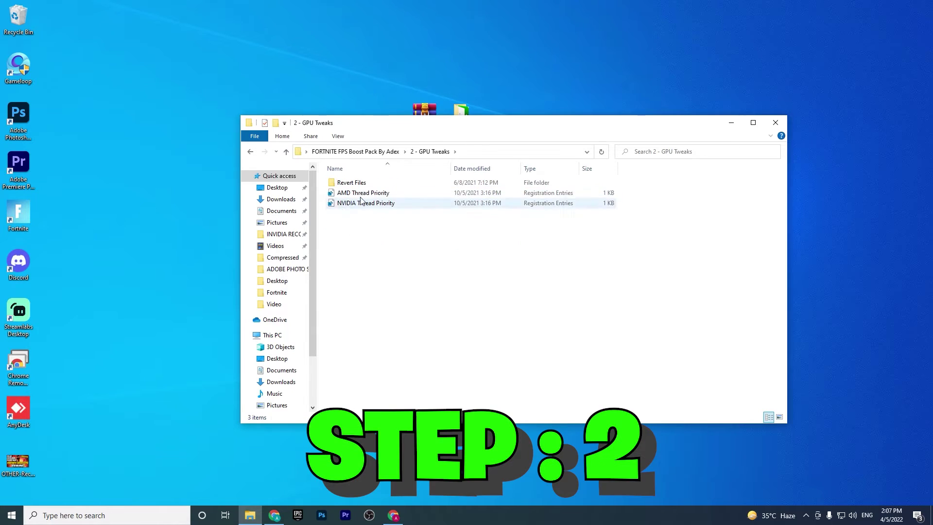
drag(363, 202, 365, 190)
click(366, 244)
right_click(658, 50)
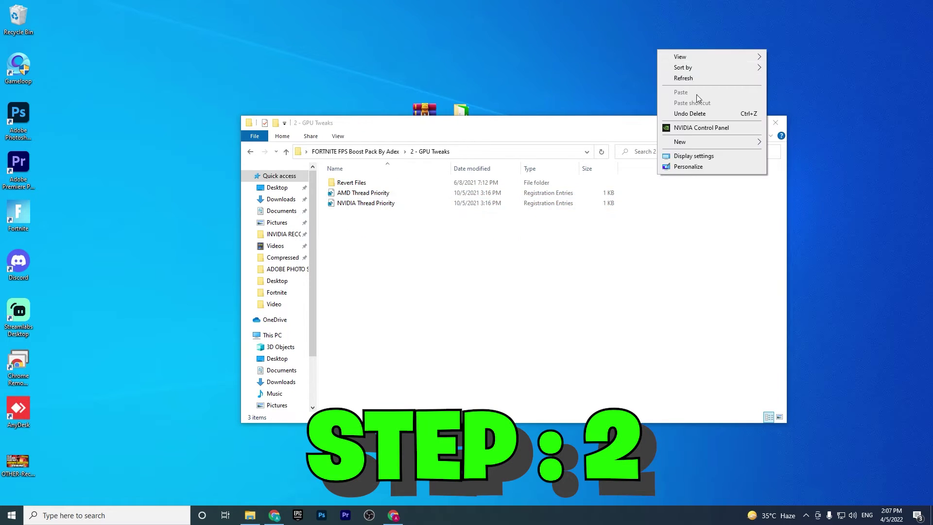
double_click(381, 204)
click(481, 350)
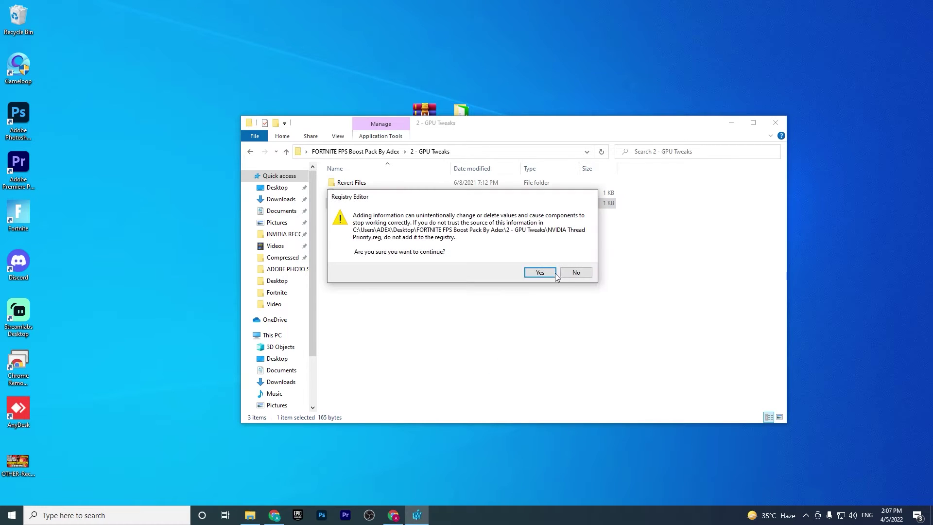
click(544, 273)
click(576, 257)
Merge the 16GB Ram file from the 3 - RAM Optimization folder into the registry.
key(alt+Left)
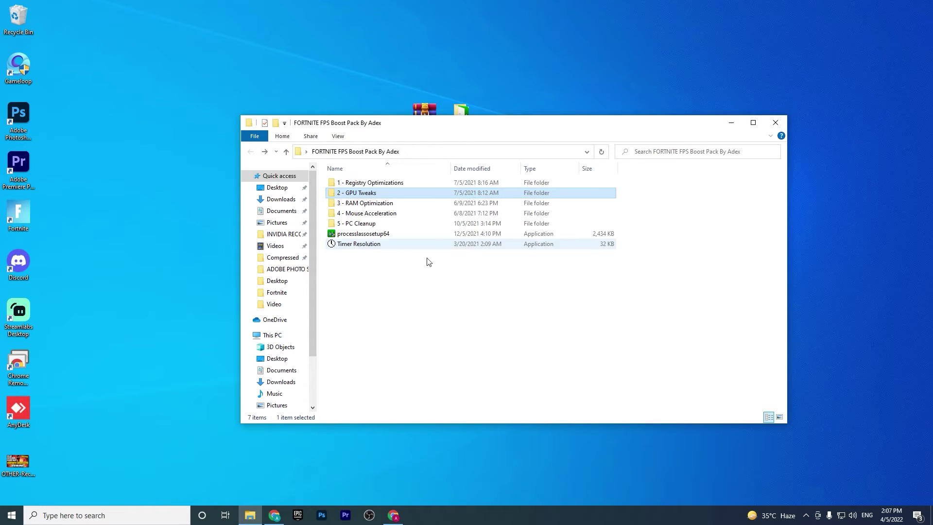
click(356, 204)
double_click(356, 204)
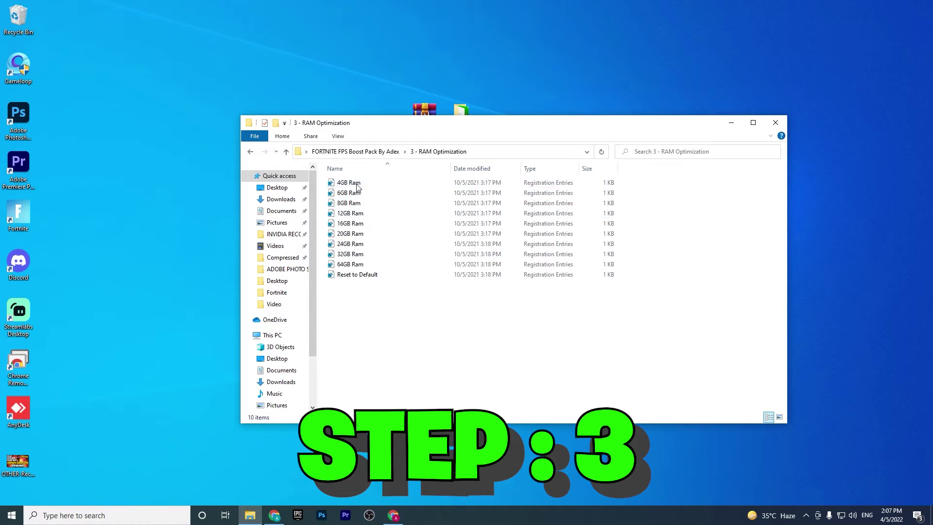
click(342, 226)
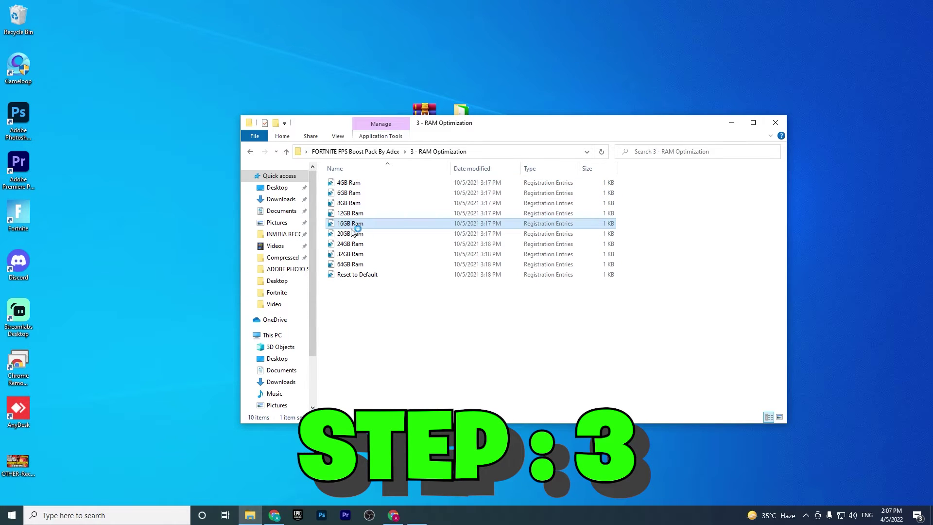
click(484, 358)
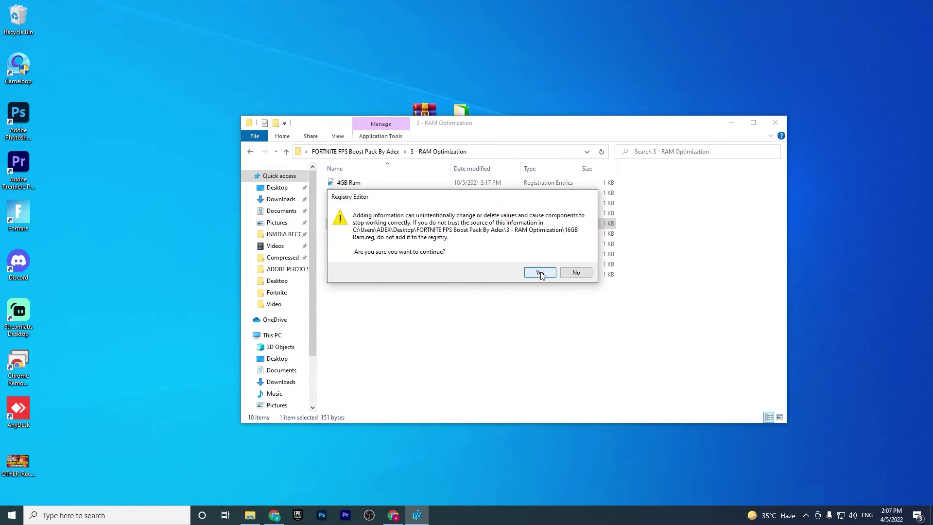
click(540, 273)
click(574, 257)
Check the Windows display settings and merge the 100% Scaling file from the 4 - Mouse Acceleration folder into the registry.
key(BackSpace)
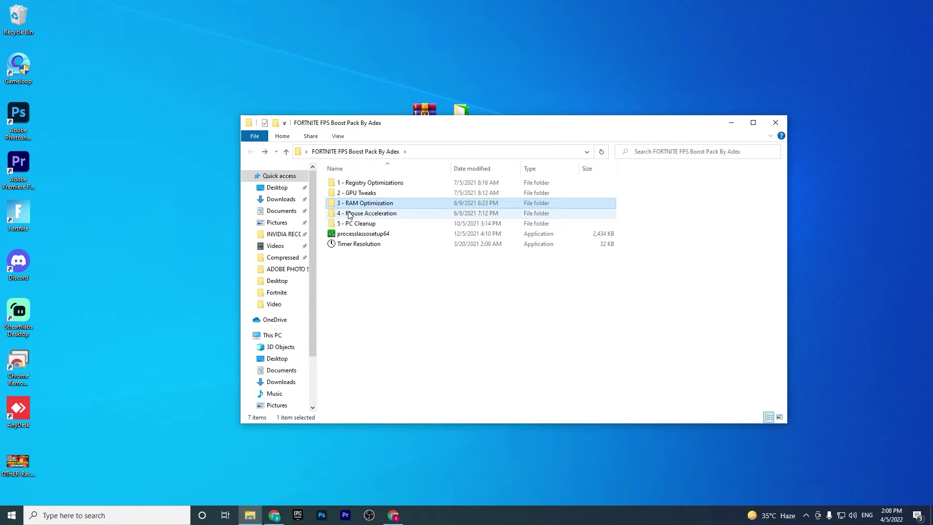
double_click(349, 215)
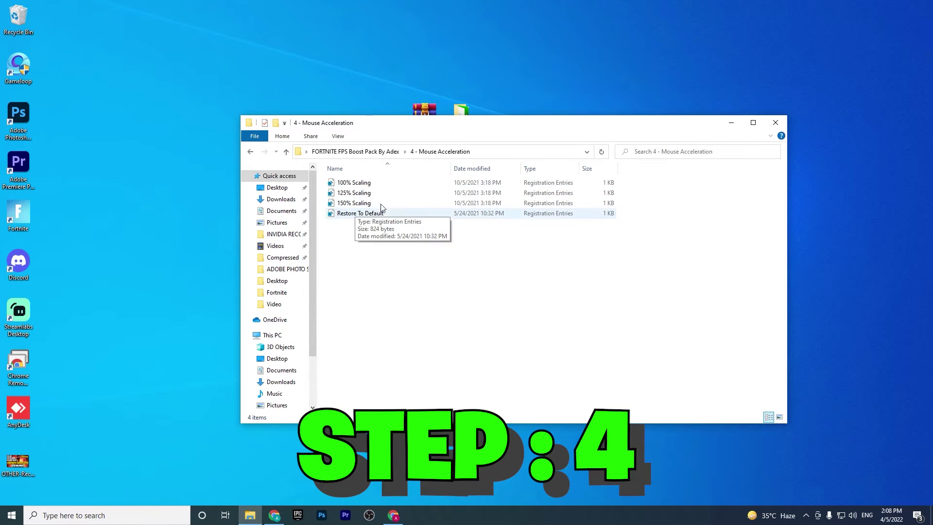
right_click(156, 204)
click(175, 309)
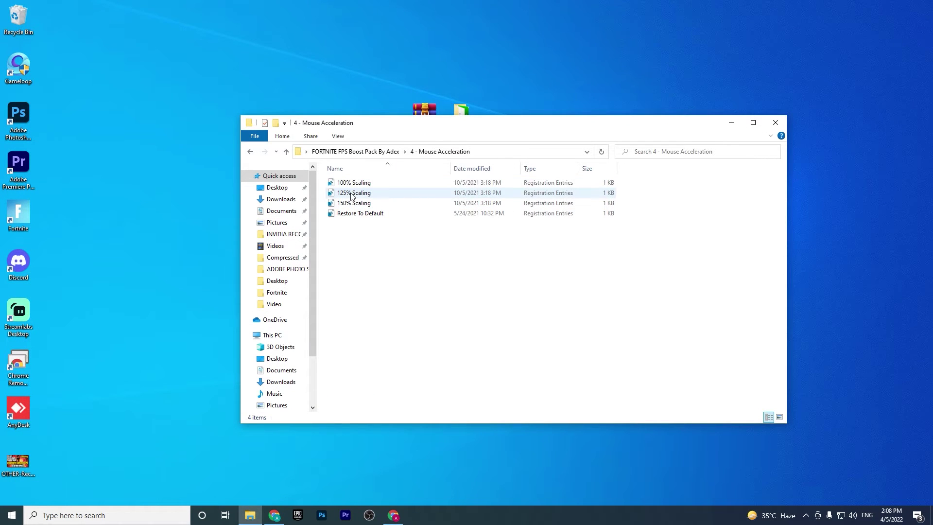
double_click(354, 184)
click(470, 354)
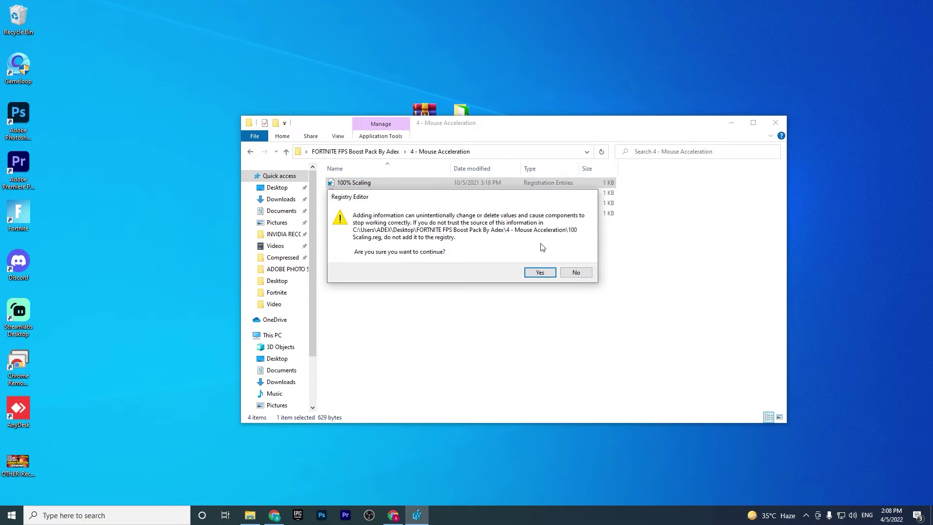
click(546, 272)
click(576, 258)
Run the Increase System Responsiveness and Lower Input Delay batch files from the 5 - PC Cleanup folder.
key(BackSpace)
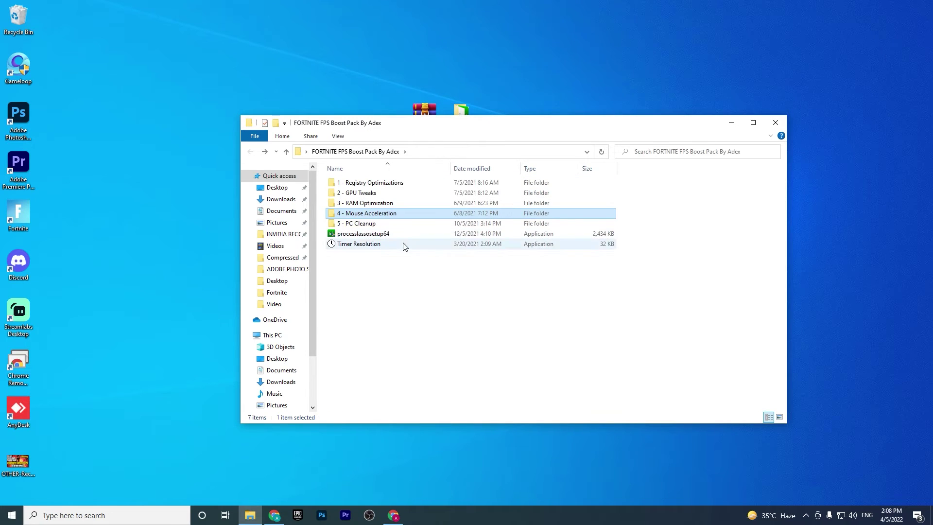
double_click(394, 222)
click(366, 185)
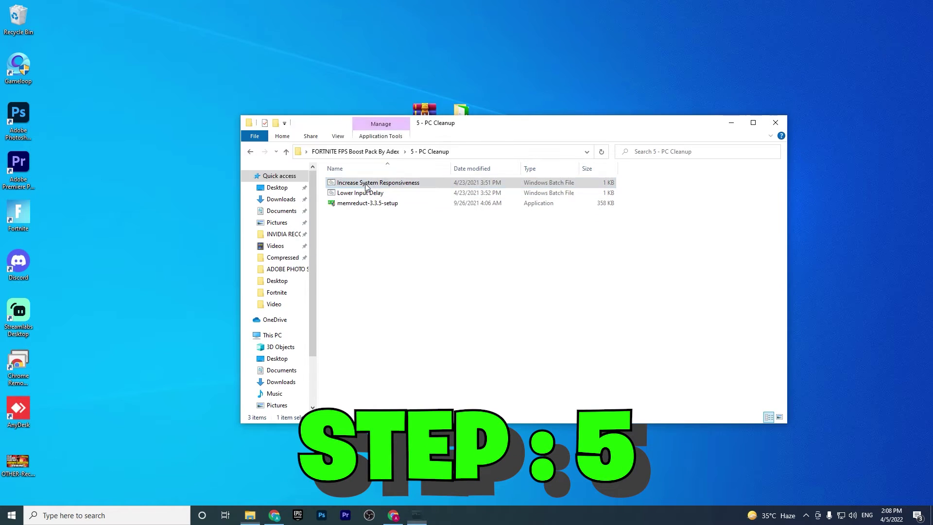
click(353, 194)
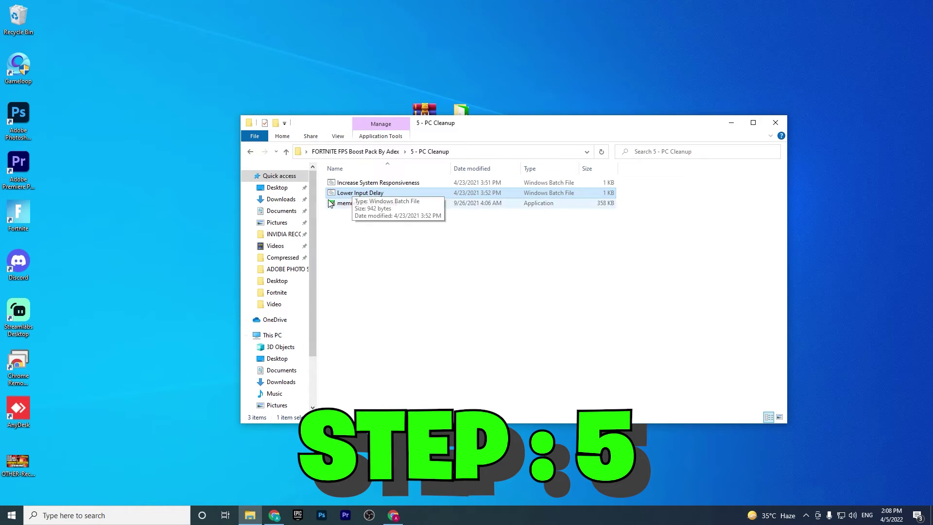
Install Mem Reduct with the memreduct-3.3.5-setup file, launch it and decline the update to version 3.4.
double_click(362, 203)
click(481, 357)
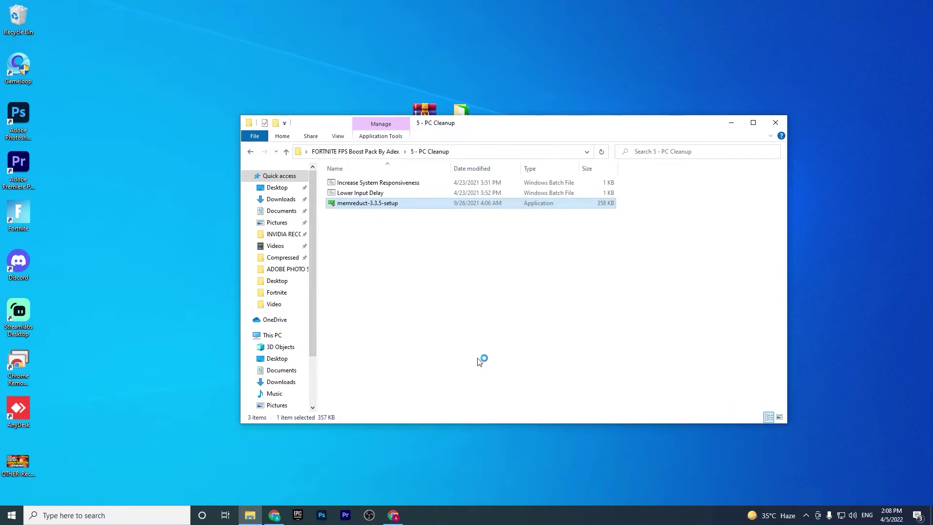
click(522, 335)
click(525, 338)
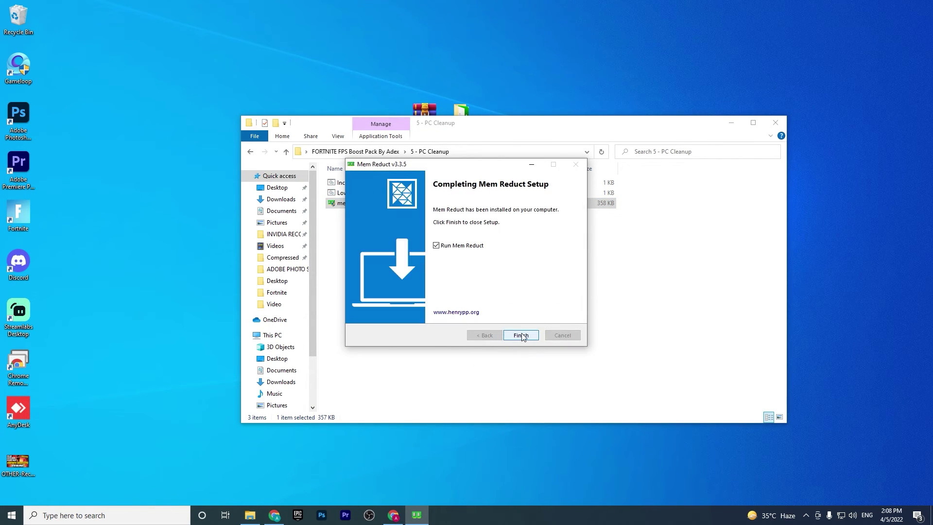
click(524, 337)
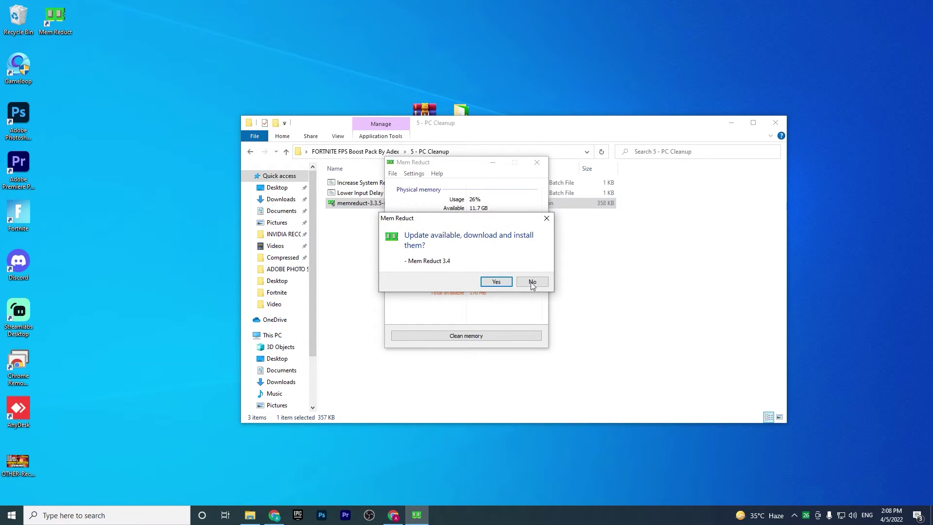
click(532, 283)
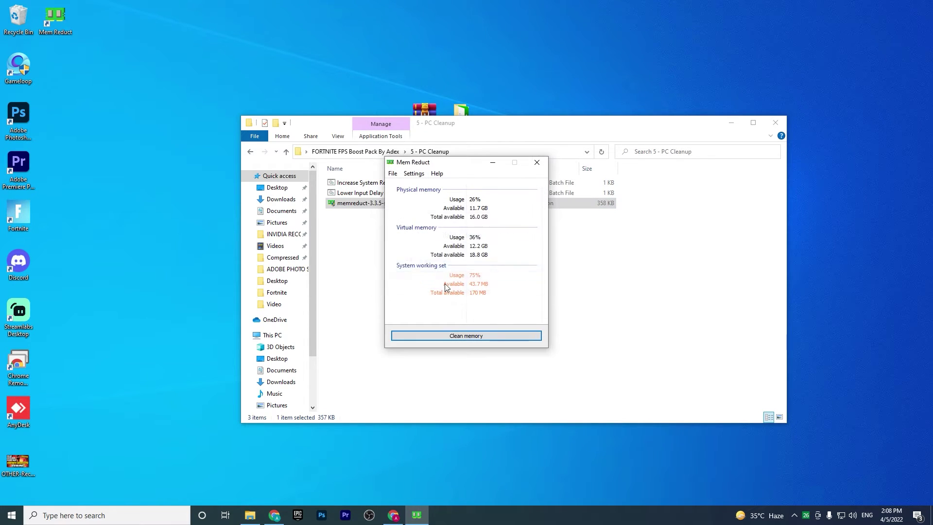
Clean the system memory with Mem Reduct, close it and return to the boost pack's main folder.
click(471, 337)
click(496, 270)
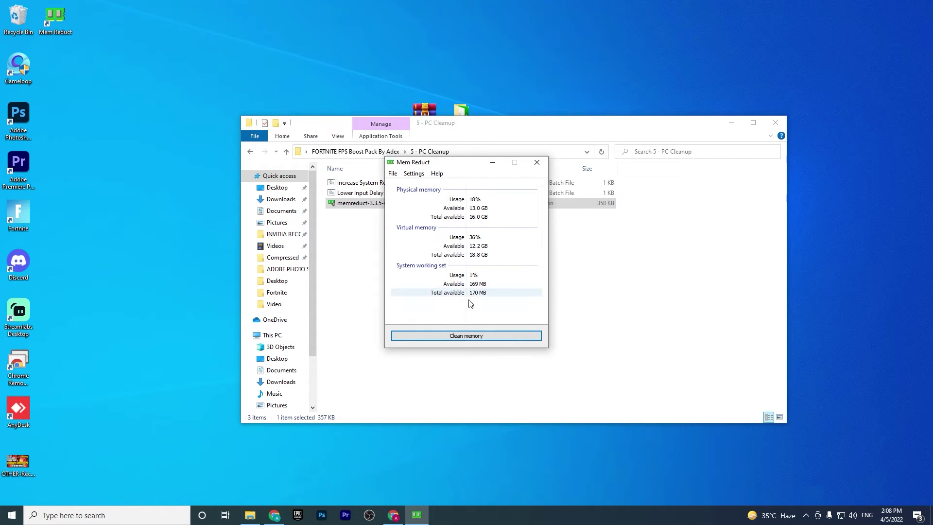
click(536, 163)
key(alt+Left)
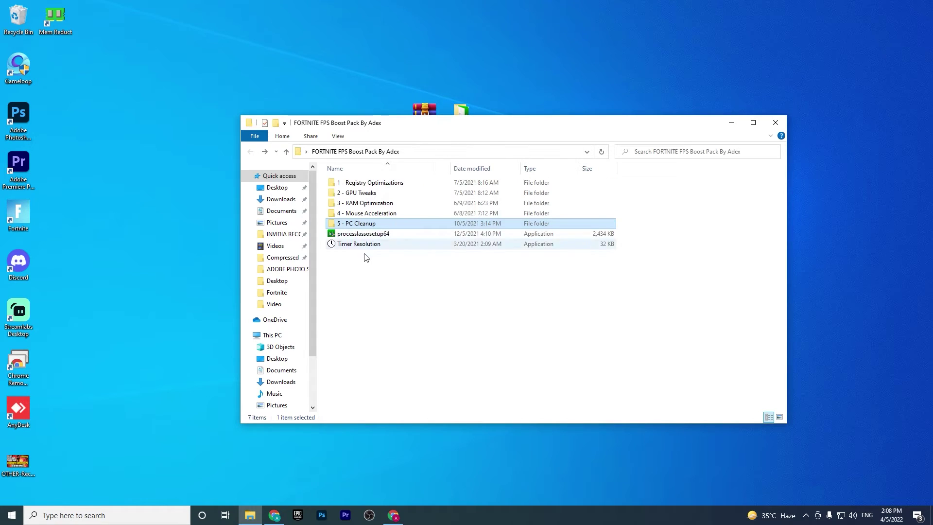
Install Process Lasso in English with the processlassosetup64 file and launch it.
click(346, 236)
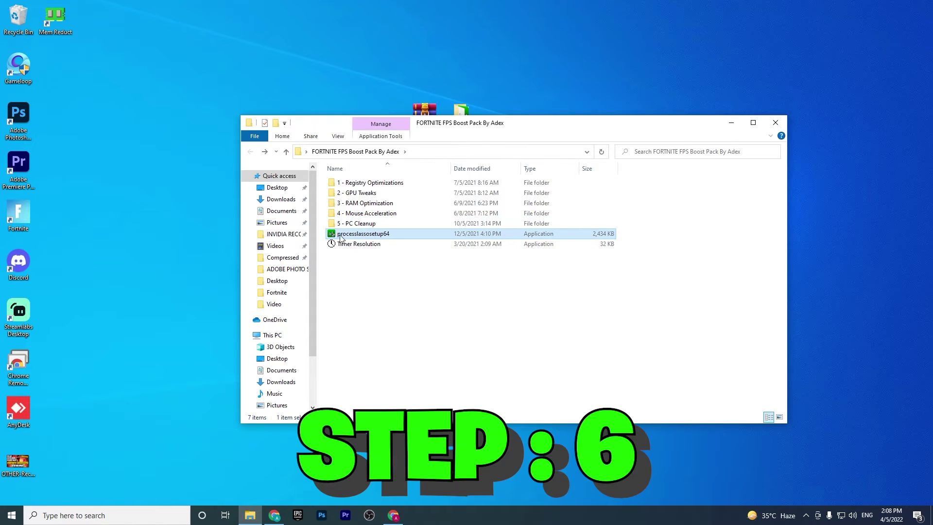
click(472, 348)
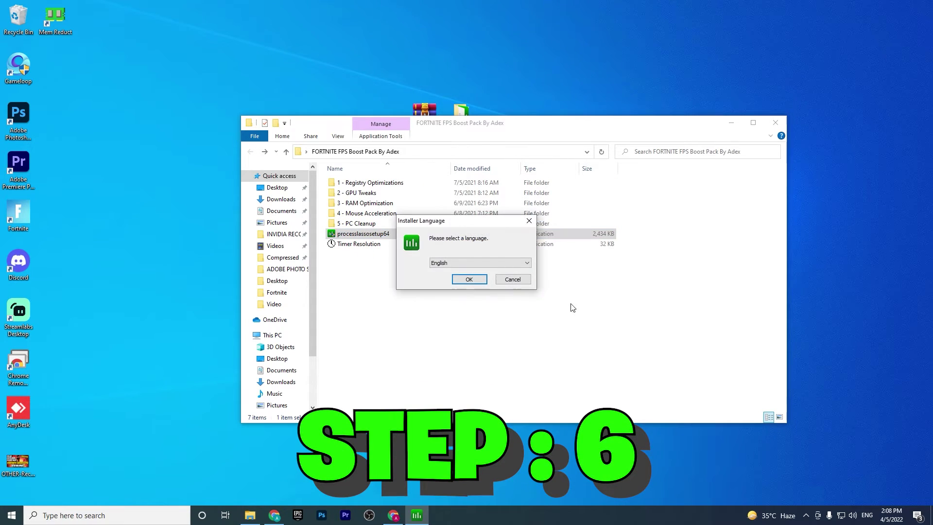
click(468, 280)
click(521, 335)
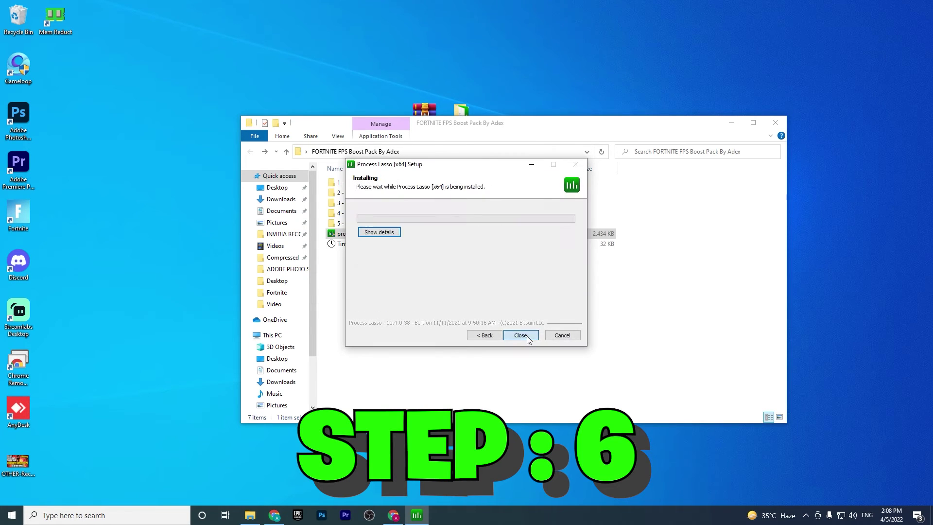
click(506, 332)
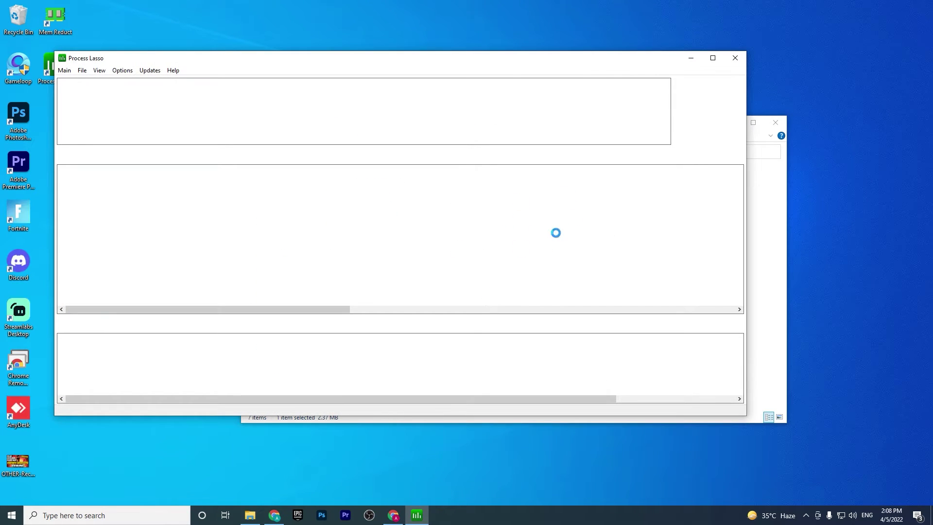
drag(319, 58, 397, 63)
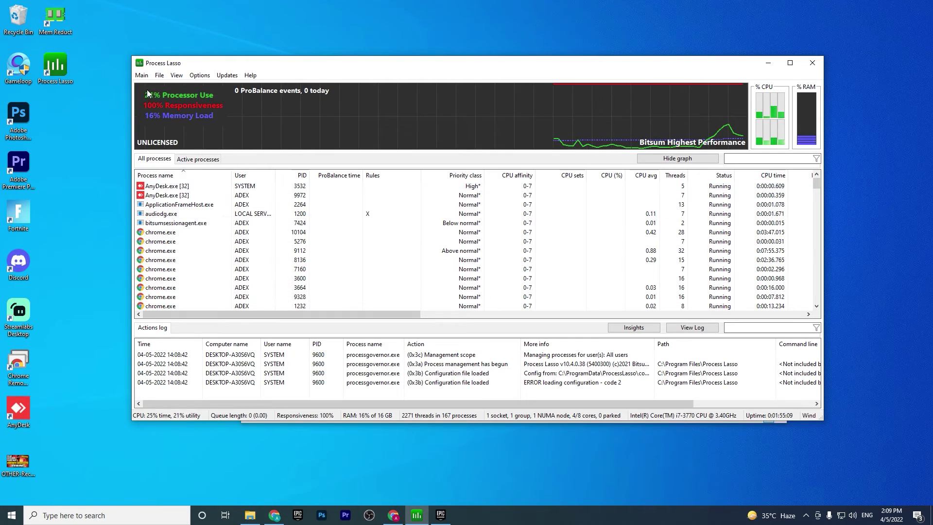
Turn on Performance Mode in Process Lasso.
click(143, 76)
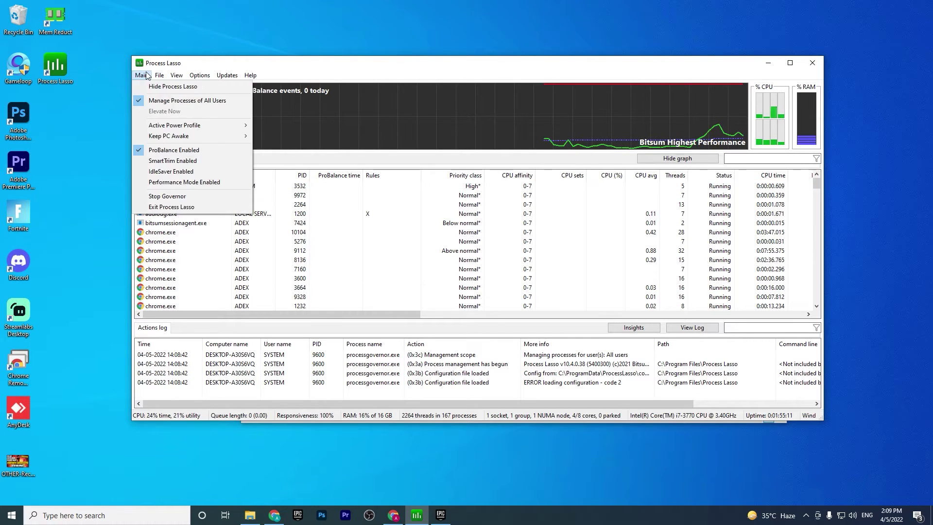
click(141, 76)
click(141, 76)
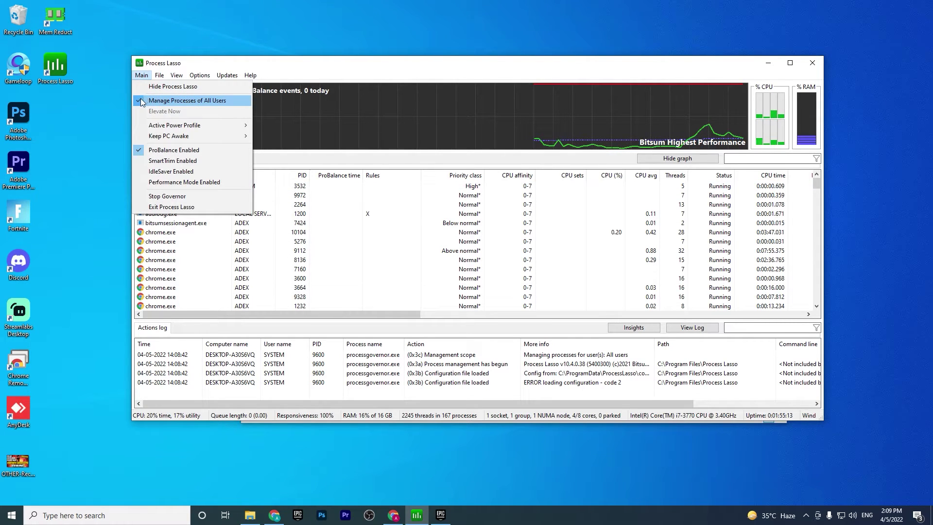
click(145, 183)
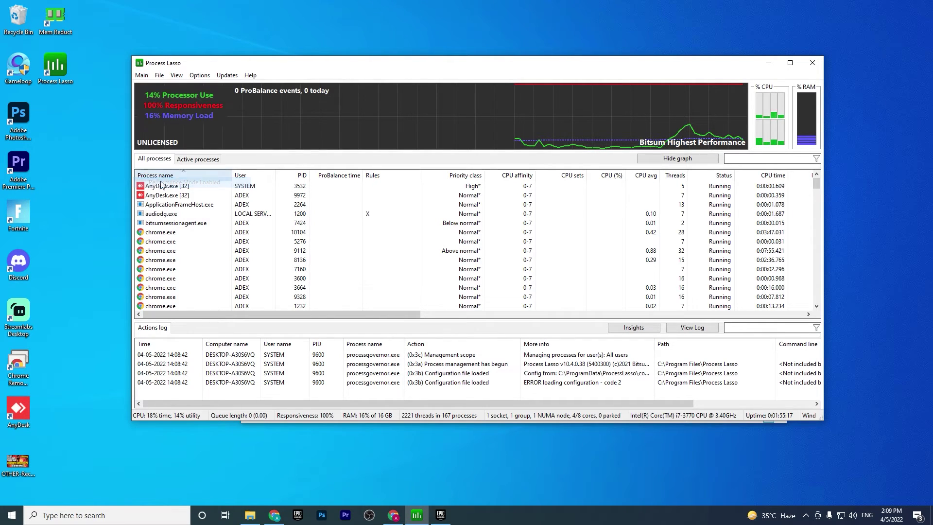
Set Keep PC Awake to Disable and check the enabled Process Lasso modes.
click(142, 75)
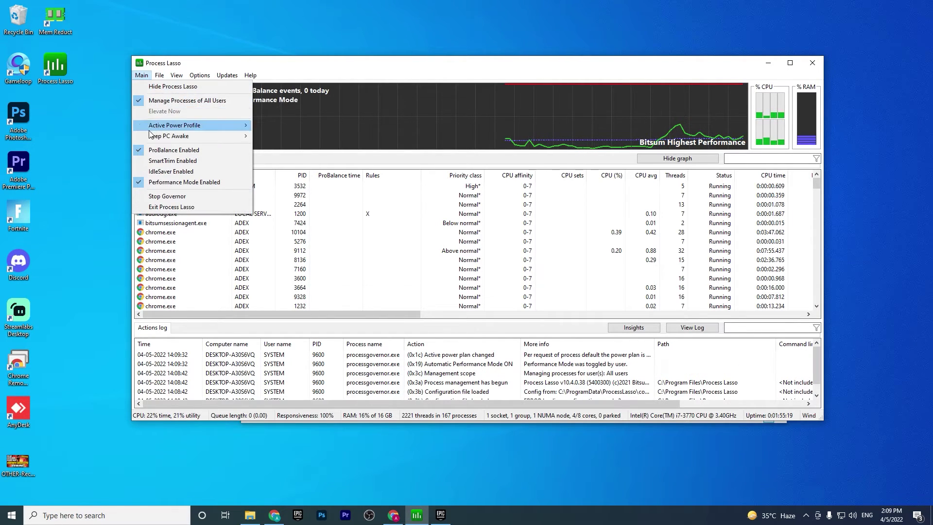
mouse_move(156, 138)
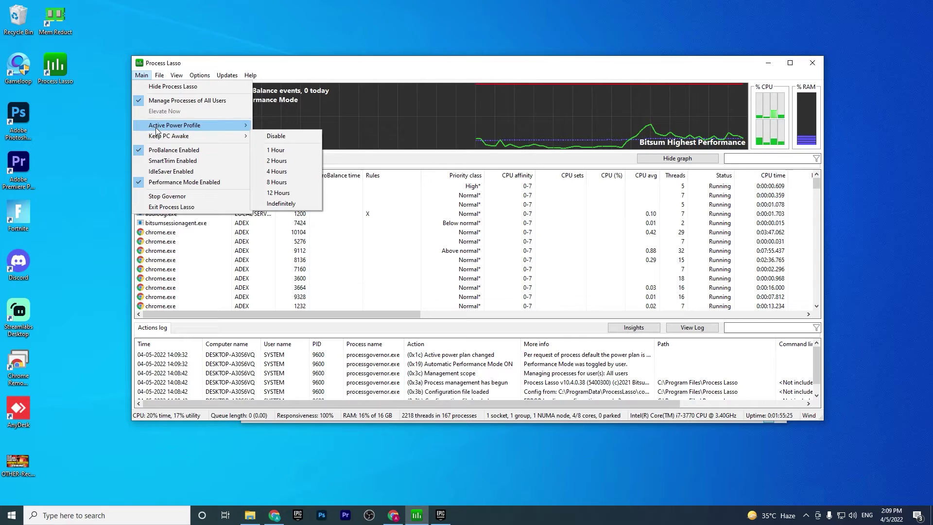
click(280, 137)
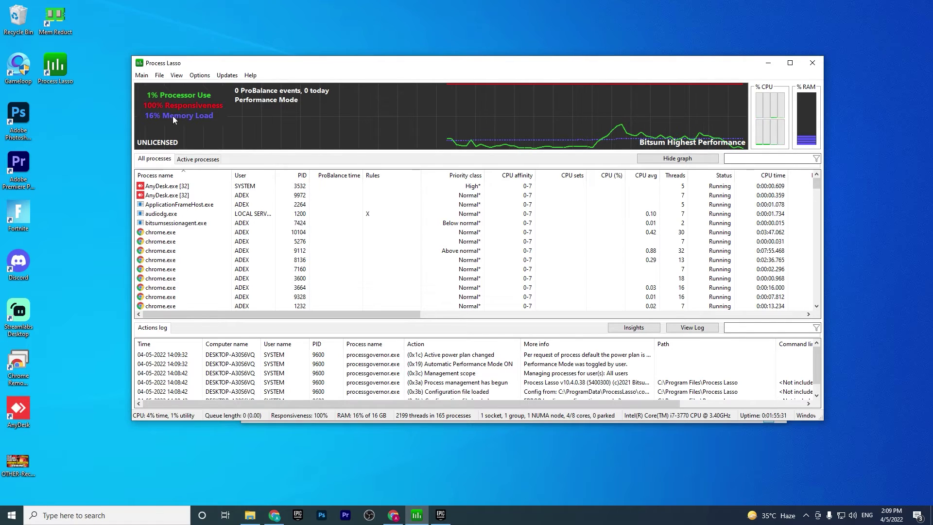
click(142, 76)
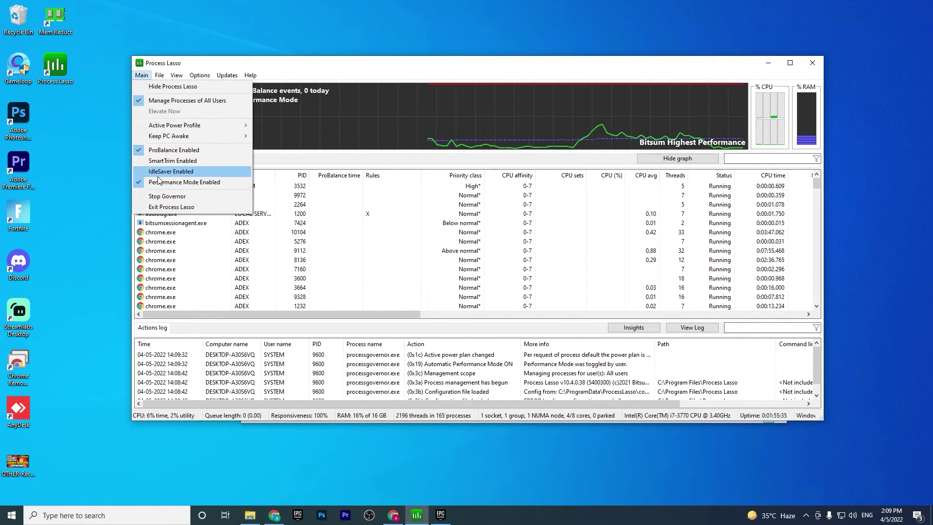
click(323, 169)
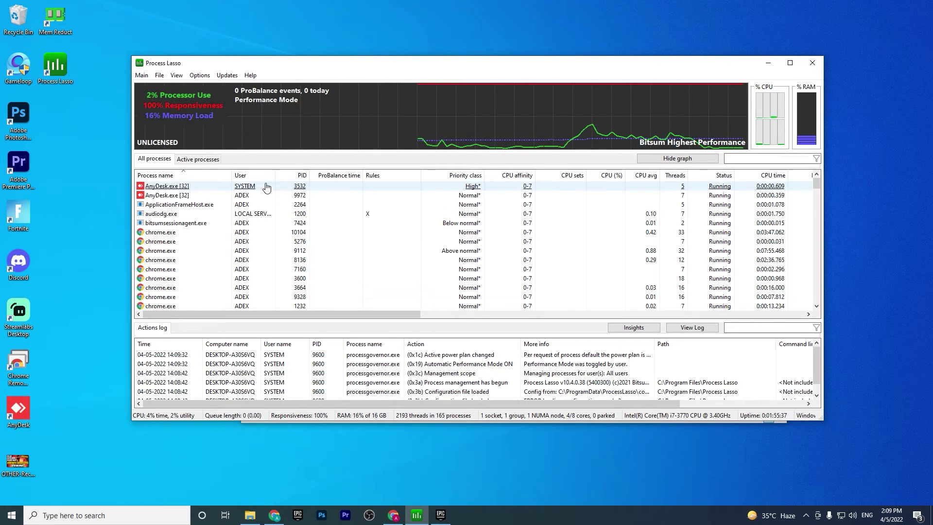
Set the current CPU priority of the FortniteClient-Win64-Shipping_BE.exe process to Real-time (Highest) and accept the warning.
scroll(262, 219, down, 10)
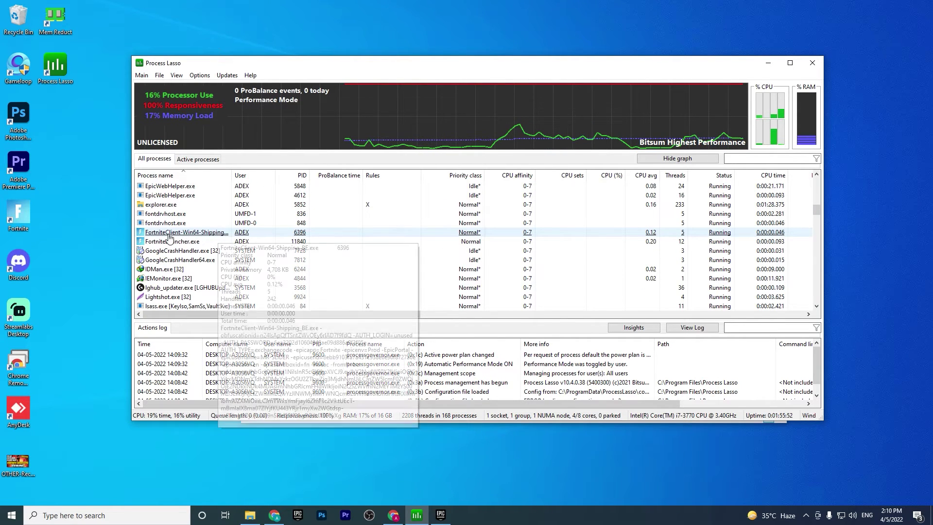
right_click(177, 234)
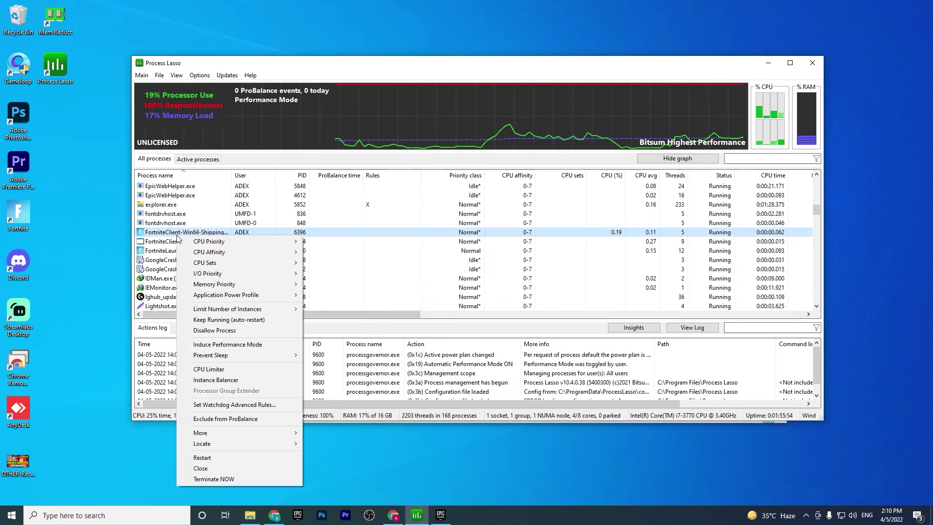
mouse_move(217, 241)
mouse_move(333, 240)
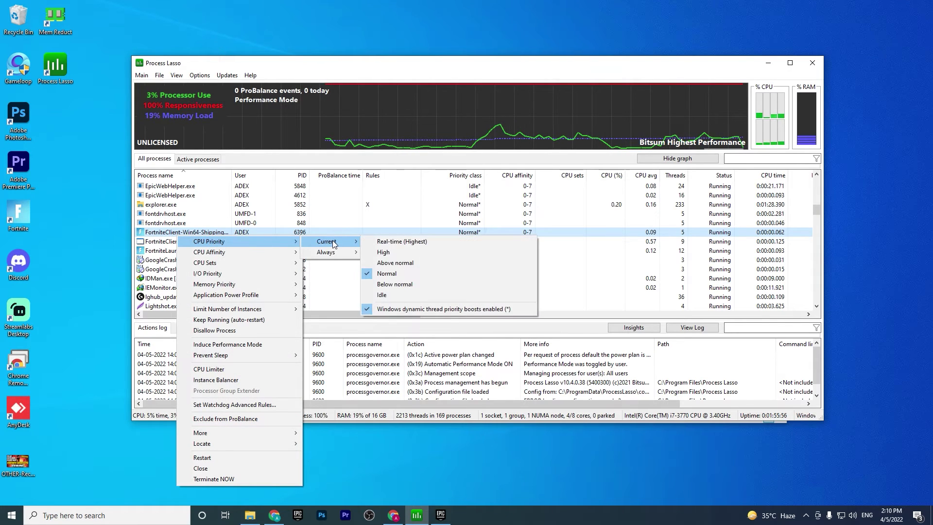
click(383, 253)
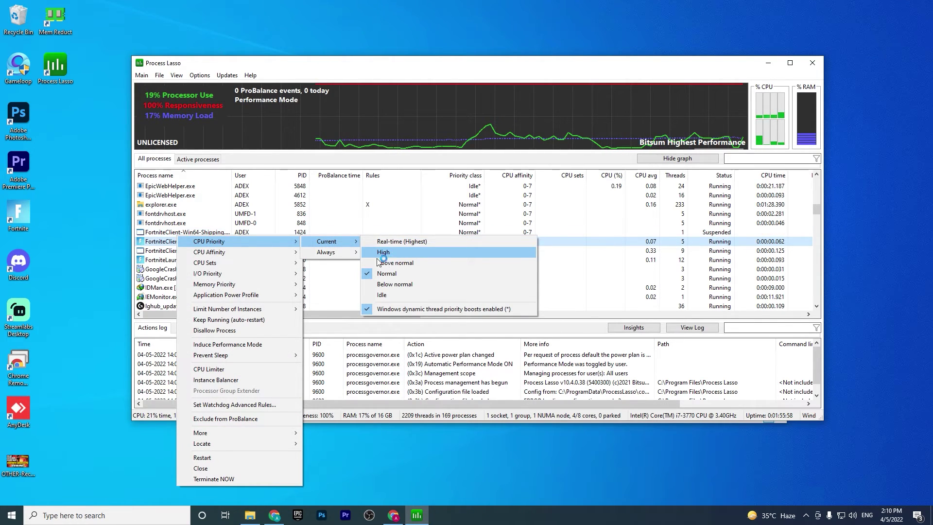
click(389, 241)
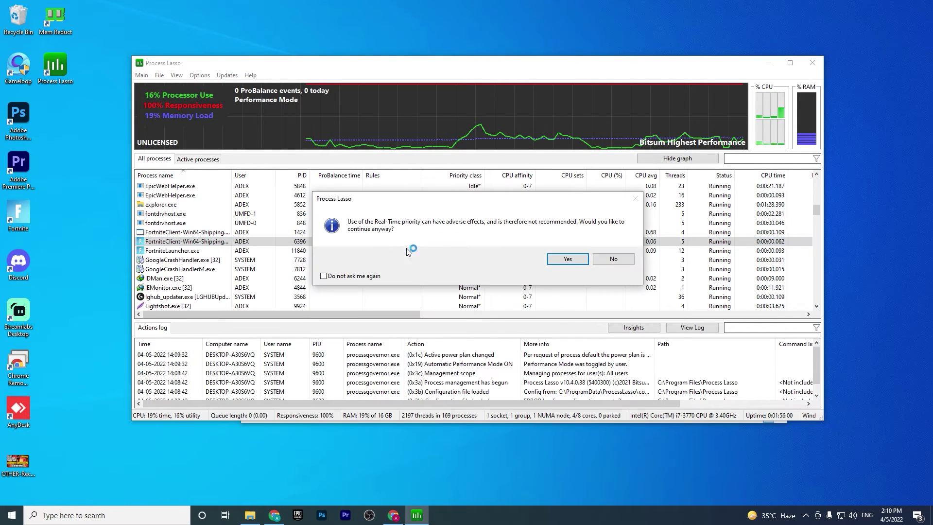
click(578, 259)
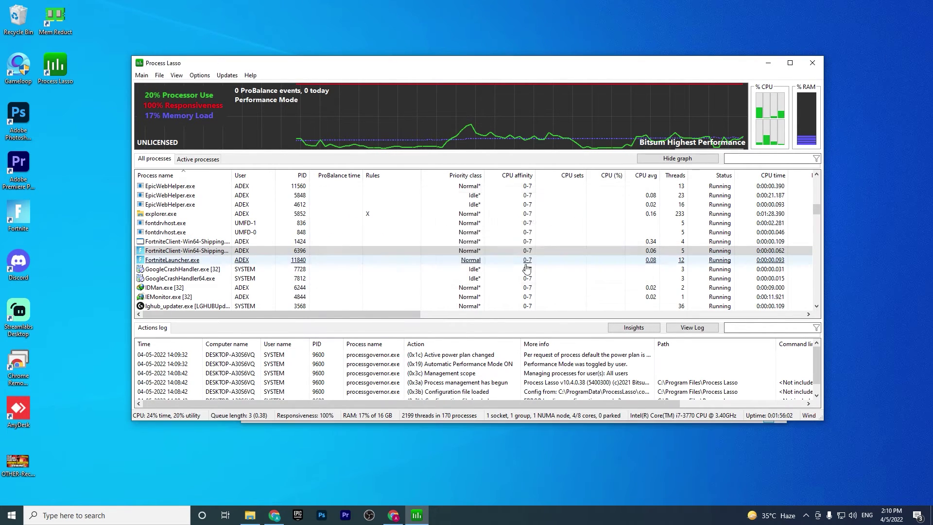
Check the current CPU priority and CPU affinity settings of the FortniteClient-Win64-Shipping_BE.exe process.
right_click(174, 251)
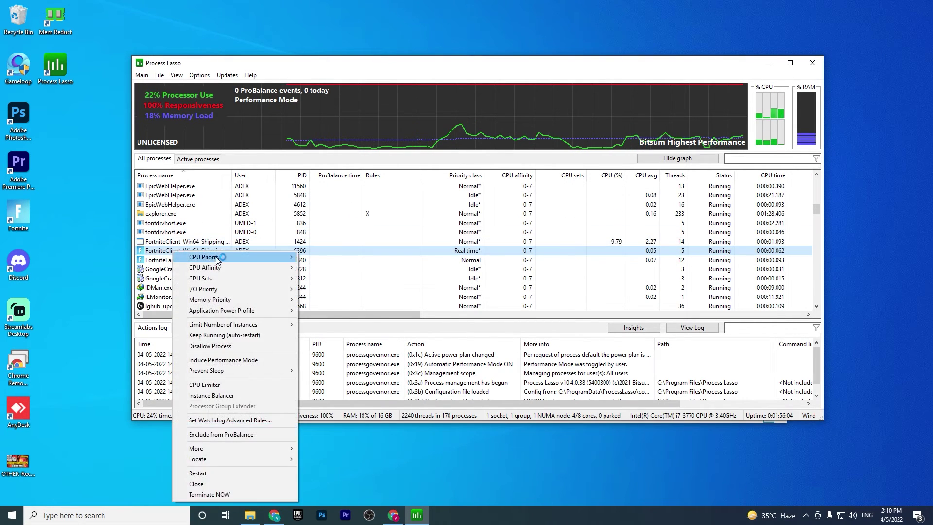
mouse_move(209, 257)
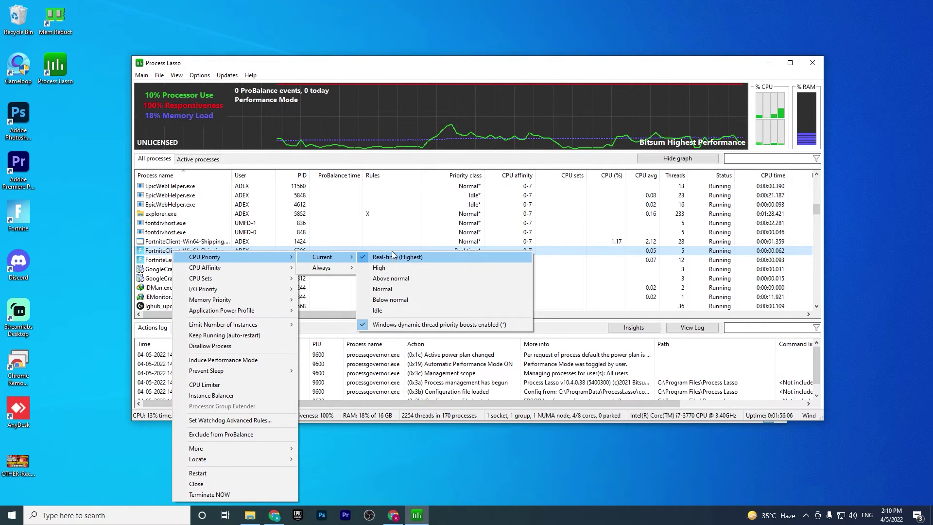
mouse_move(244, 268)
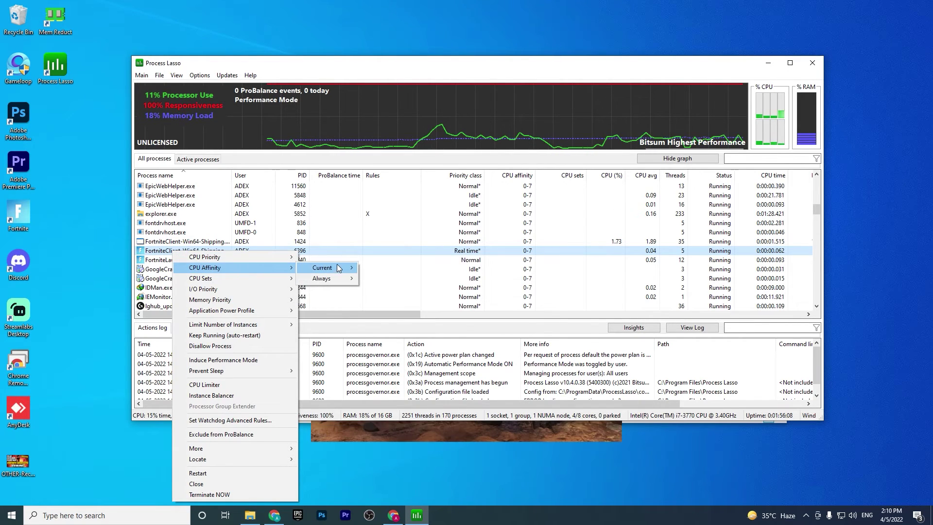
mouse_move(332, 266)
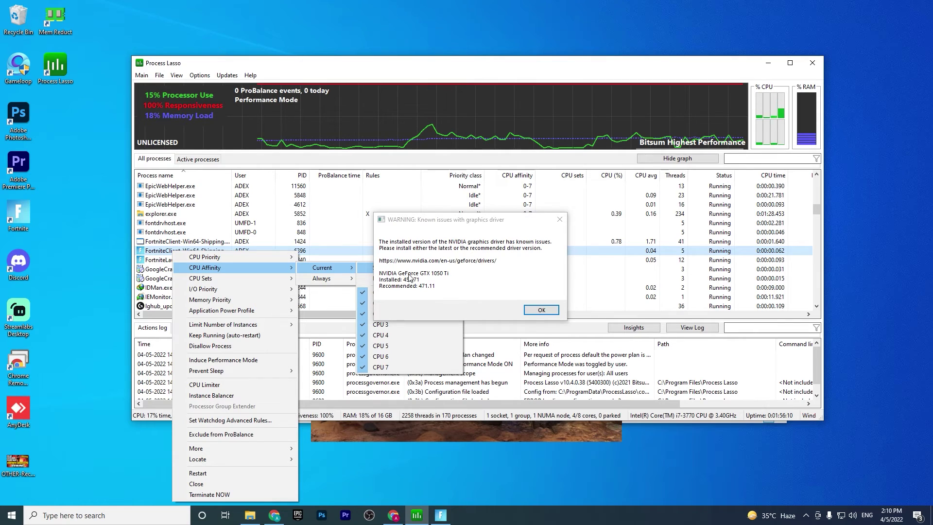
Dismiss the graphics driver warning, minimize the boost pack folder window and switch from Fortnite back to Process Lasso.
click(541, 309)
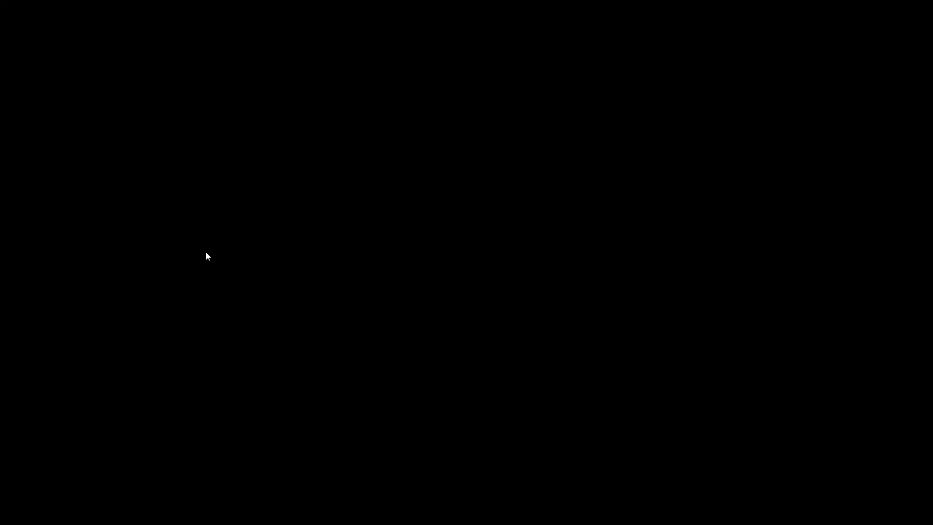
key(super)
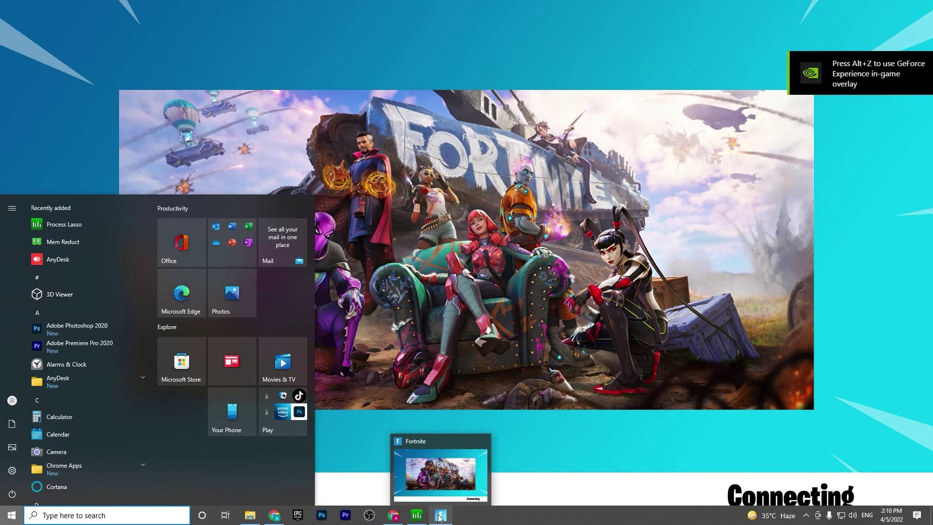
click(567, 284)
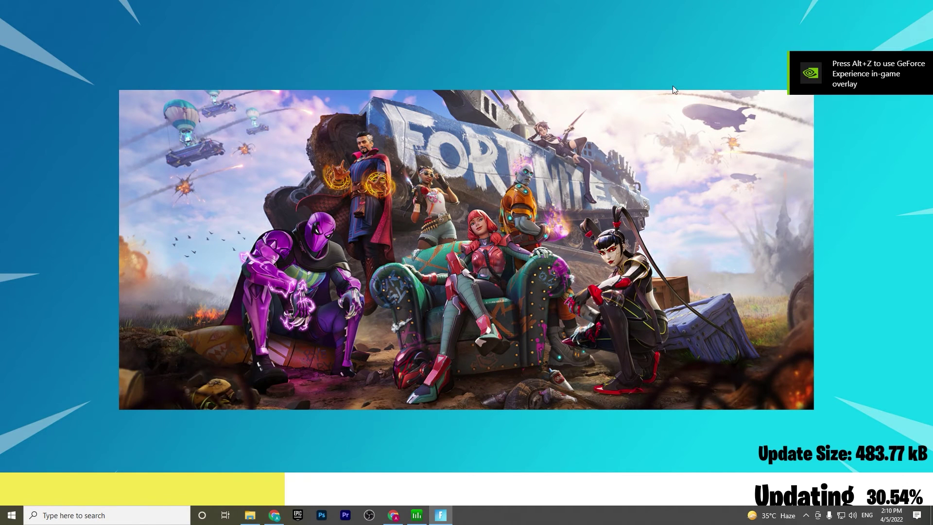
click(419, 507)
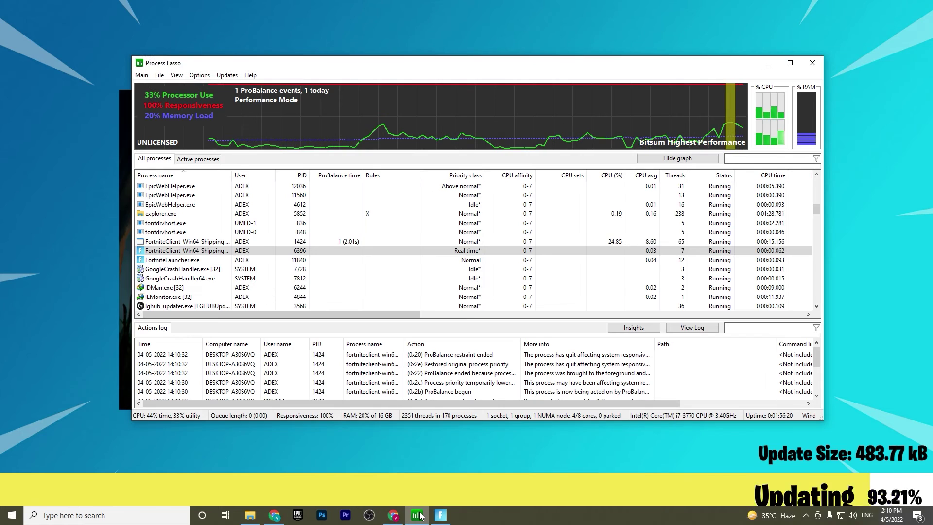
click(423, 510)
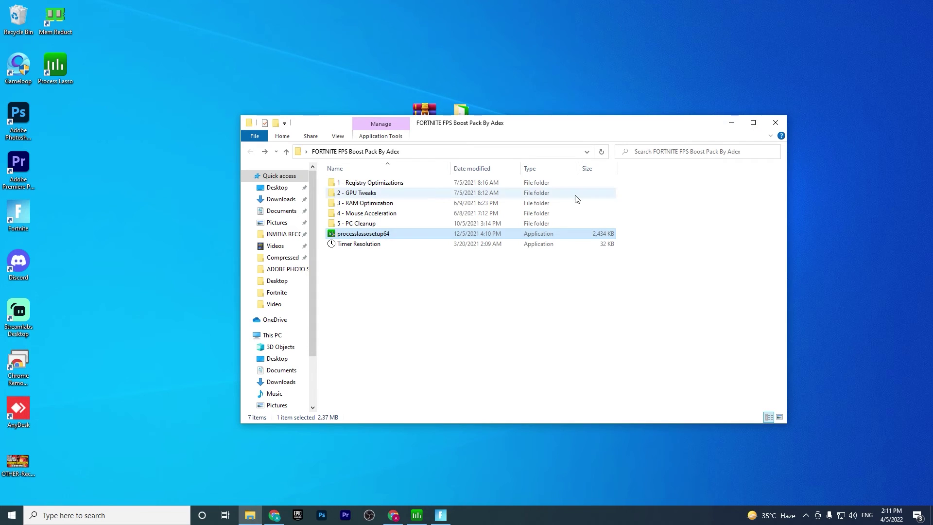
click(731, 126)
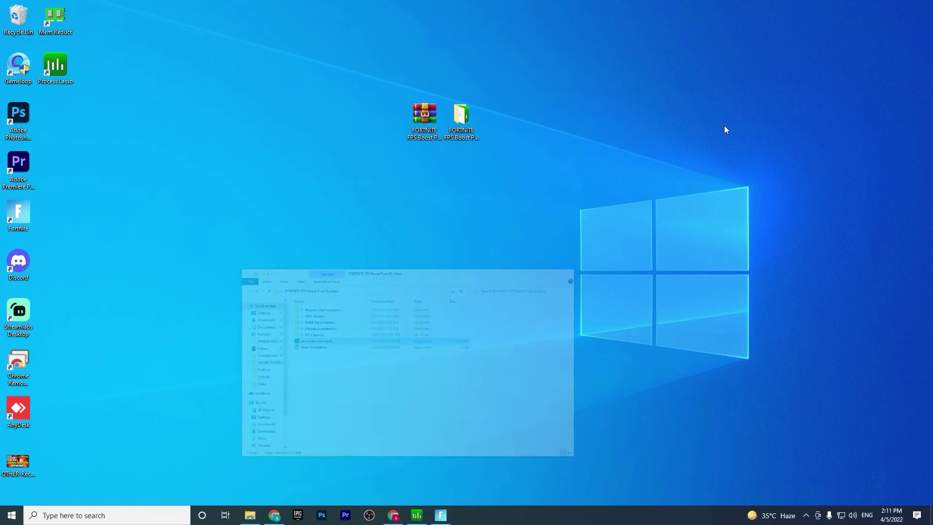
click(416, 514)
Check which CPU cores are enabled in the current CPU affinity of the Real-time FortniteClient process.
right_click(227, 253)
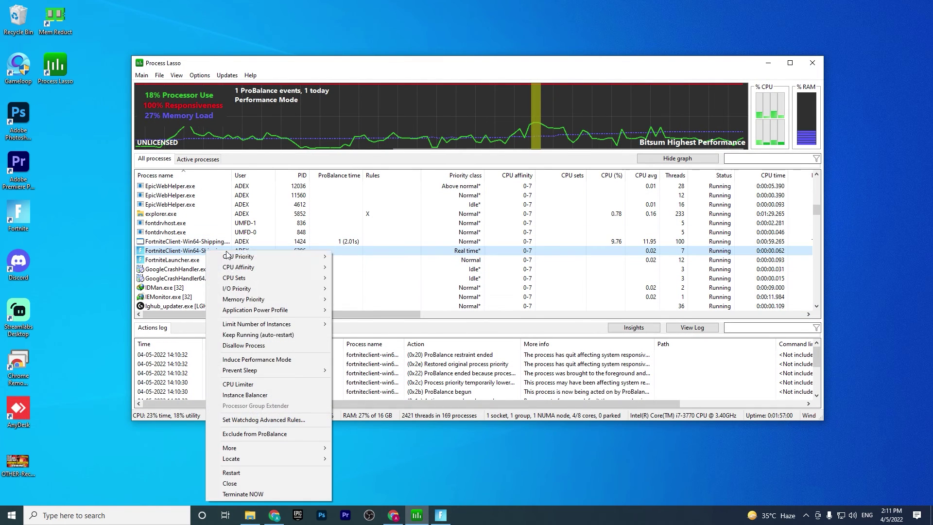
mouse_move(272, 266)
mouse_move(357, 268)
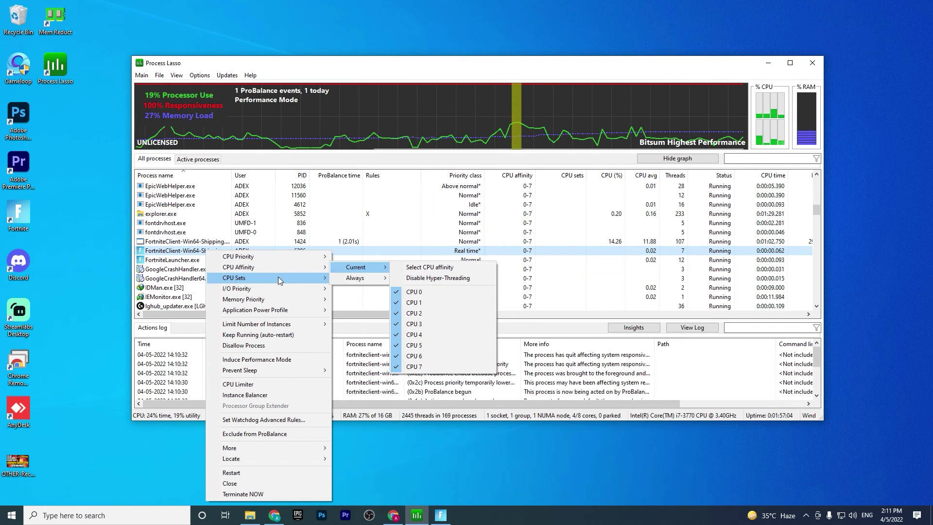
click(305, 249)
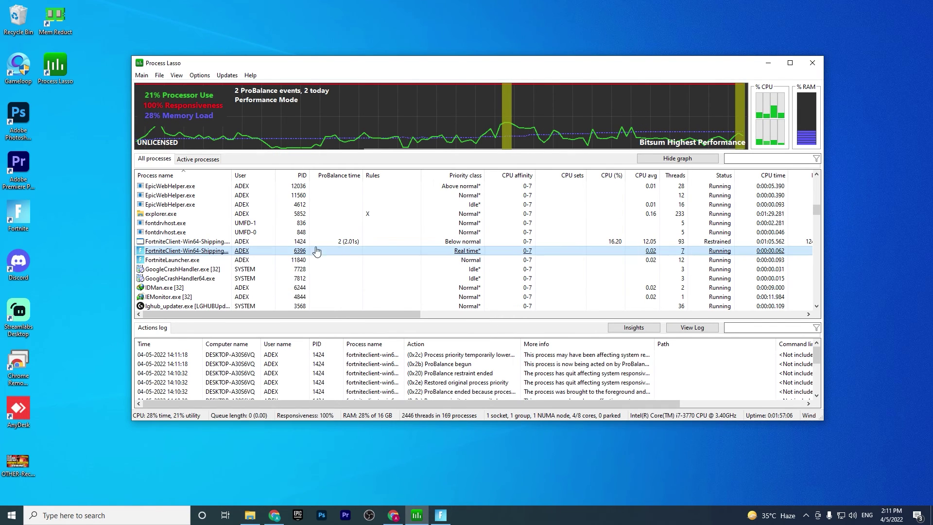
Set the current CPU priority of the FortniteLauncher.exe process to Real-time (Highest).
right_click(165, 260)
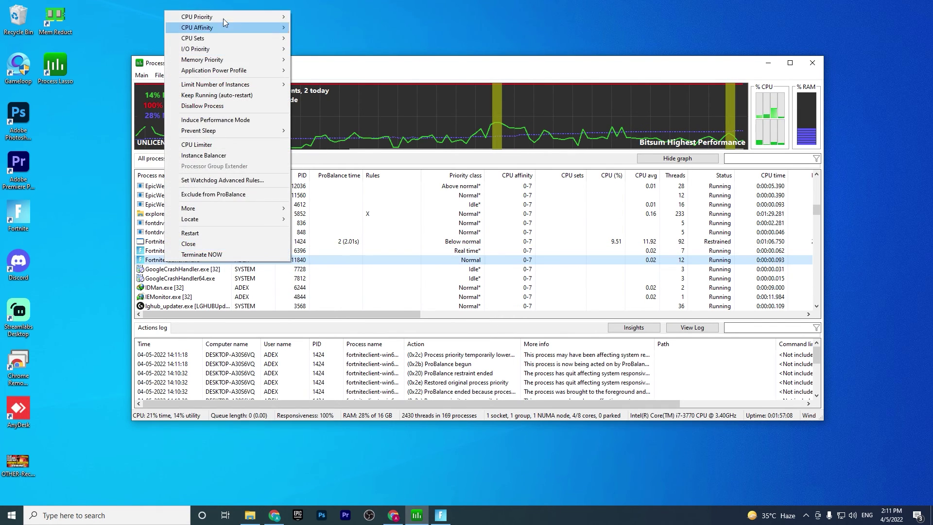
mouse_move(235, 17)
mouse_move(305, 15)
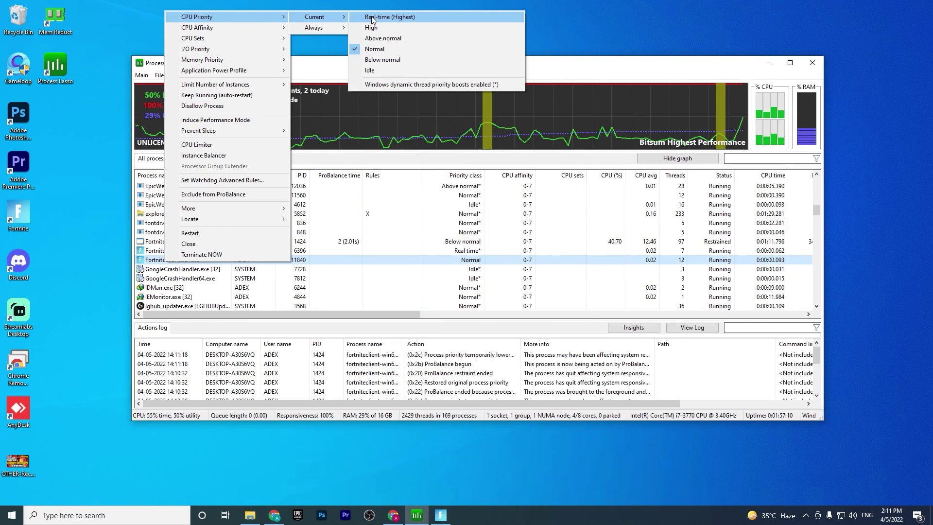
click(371, 18)
Check which CPU cores are enabled in the current CPU affinity of the FortniteLauncher.exe process, then minimize Process Lasso.
right_click(168, 261)
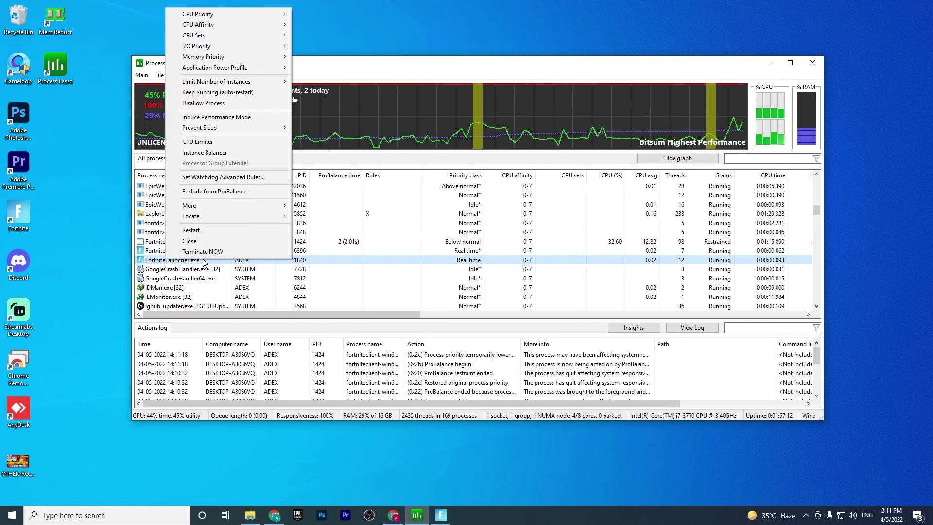
mouse_move(211, 25)
mouse_move(325, 24)
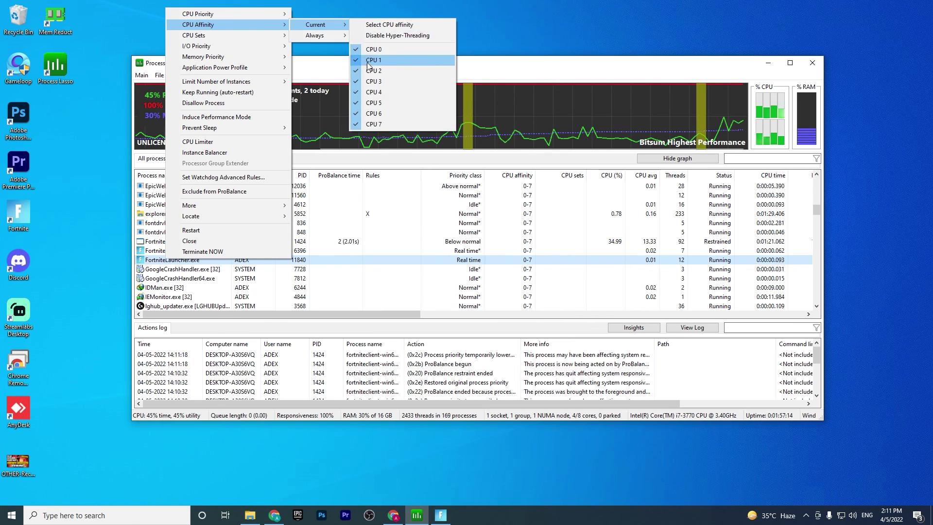
click(346, 158)
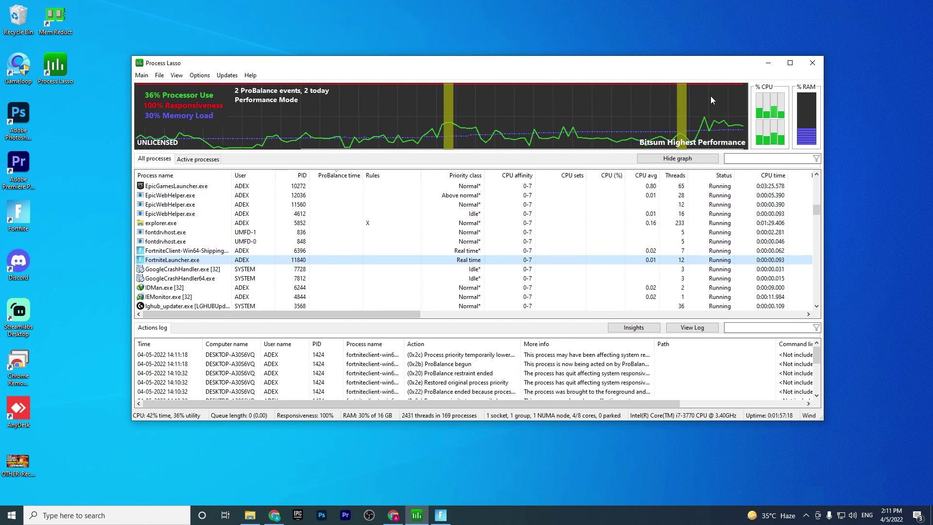
click(768, 63)
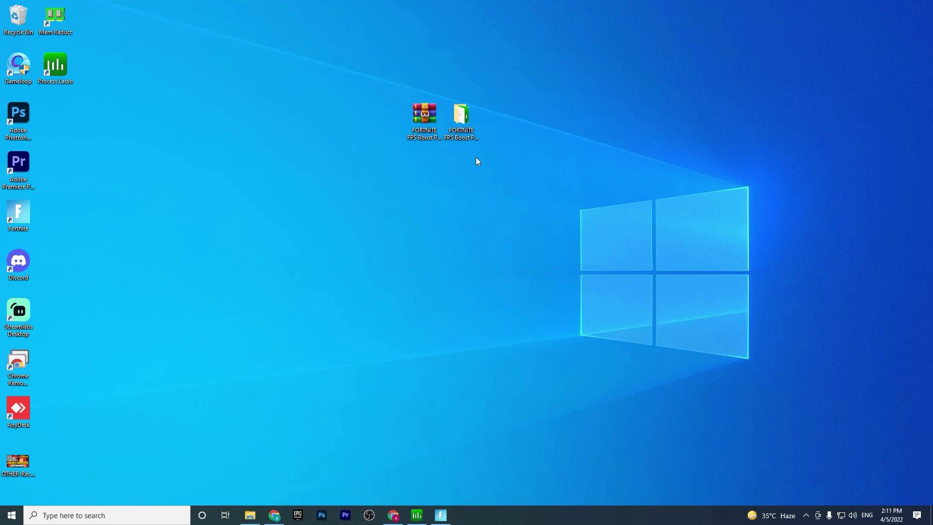
Launch Timer Resolution from the FORTNITE FPS Boost Pack folder on the desktop and set the timer resolution to Maximum.
double_click(461, 117)
double_click(358, 244)
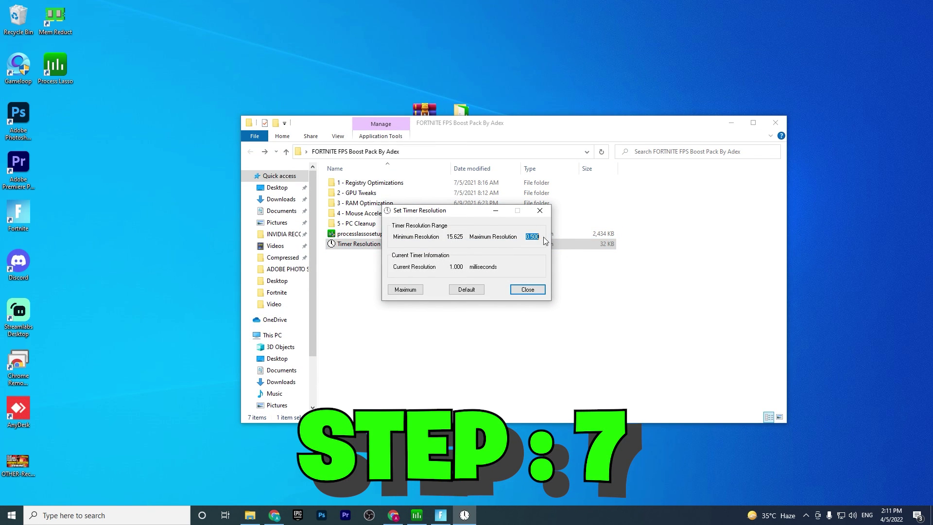
click(460, 290)
click(403, 291)
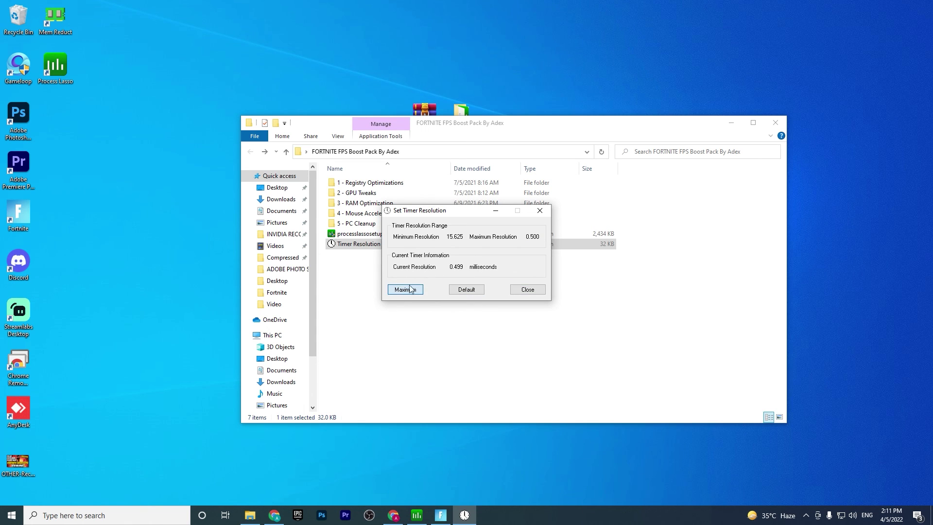
Check the current timer resolution, leave the utility running minimized and minimize the boost pack folder window.
drag(456, 267, 449, 266)
click(496, 213)
click(731, 124)
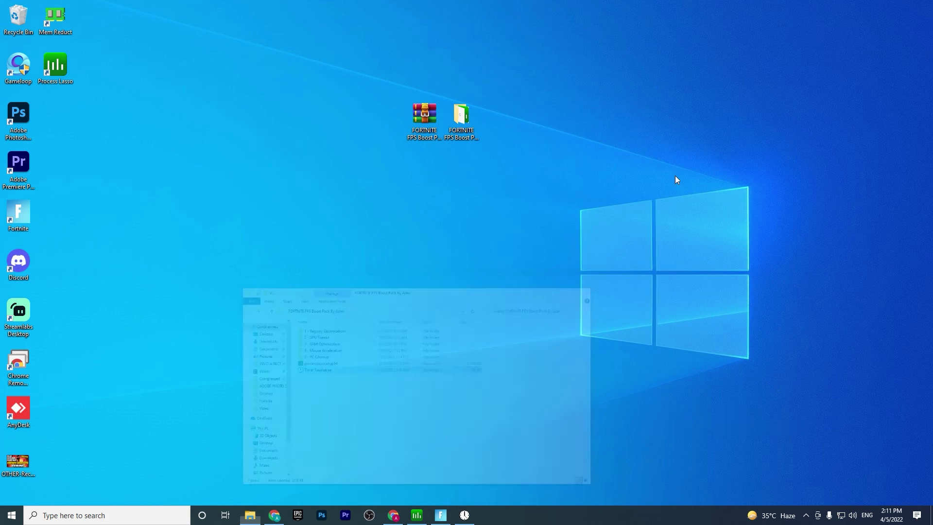